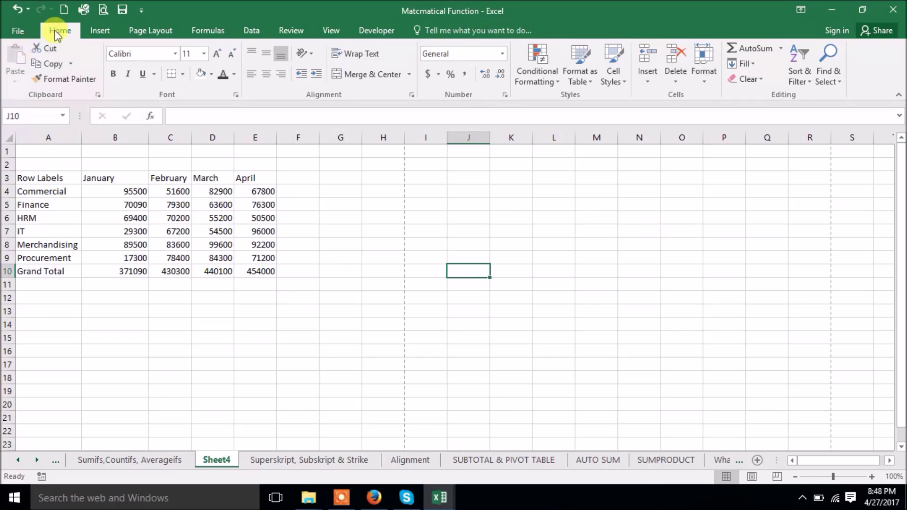
# - Apply borders to all cells of the table in A3:E10 and centre the contents
pyautogui.click(111, 31)
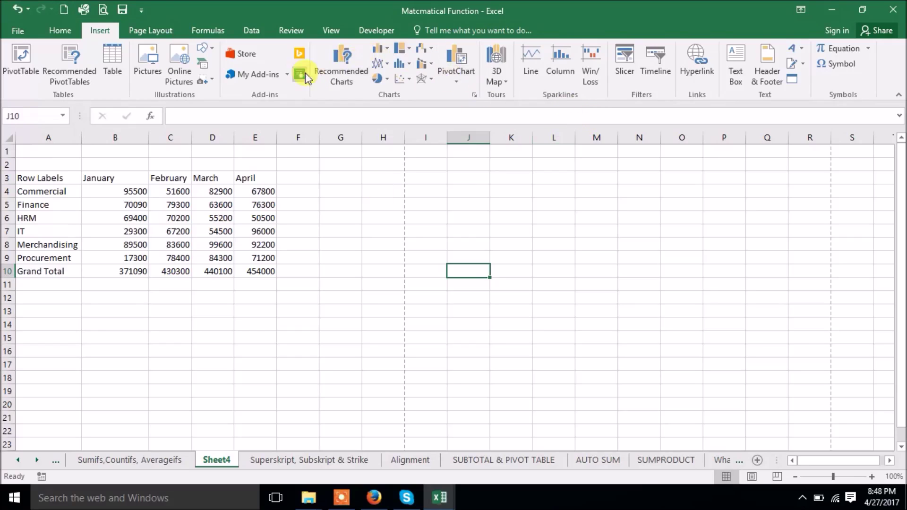
pyautogui.moveTo(28, 178); pyautogui.dragTo(270, 274)
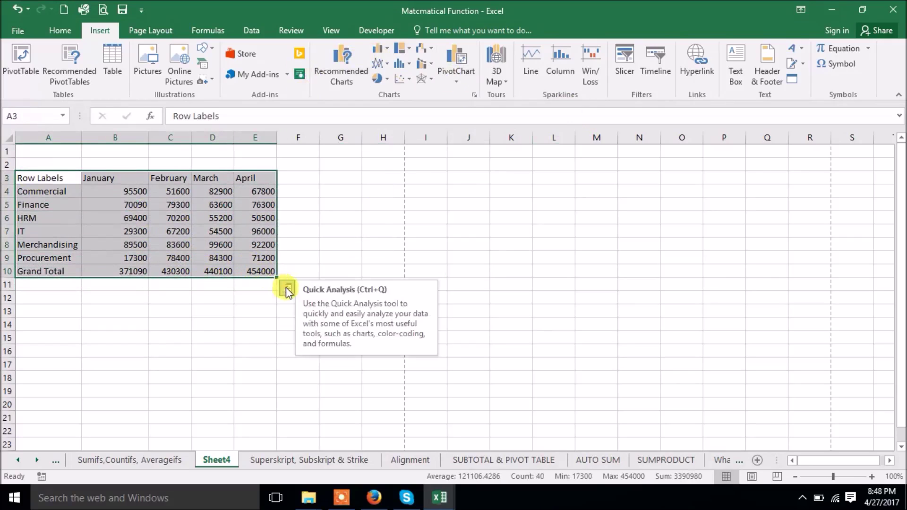
pyautogui.click(52, 31)
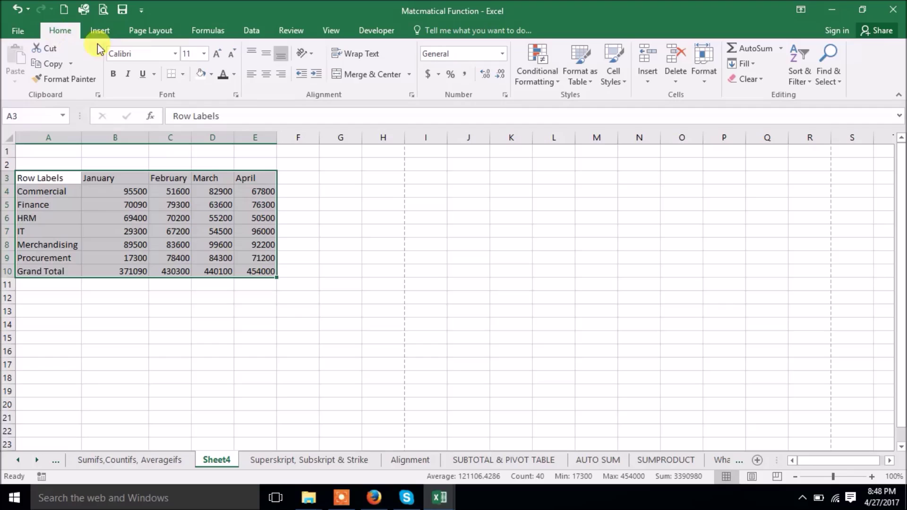
pyautogui.click(183, 68)
pyautogui.click(206, 187)
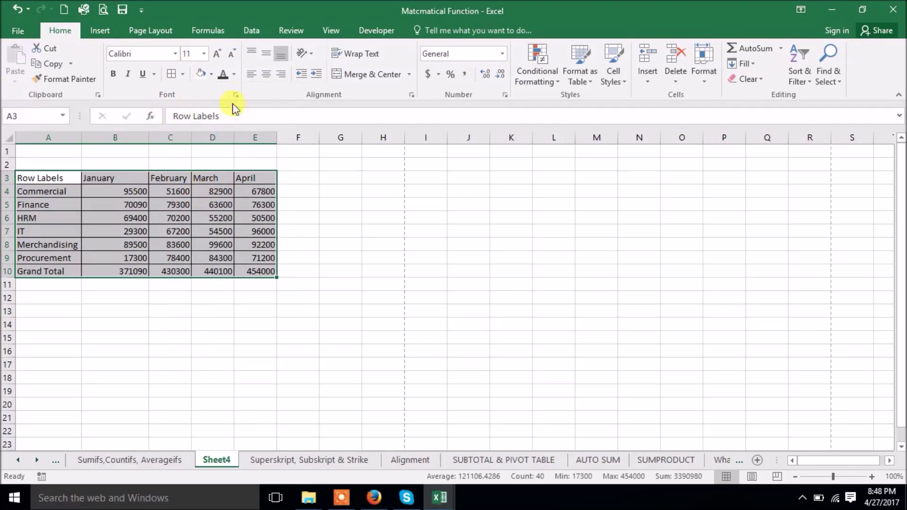
pyautogui.click(266, 74)
pyautogui.click(301, 336)
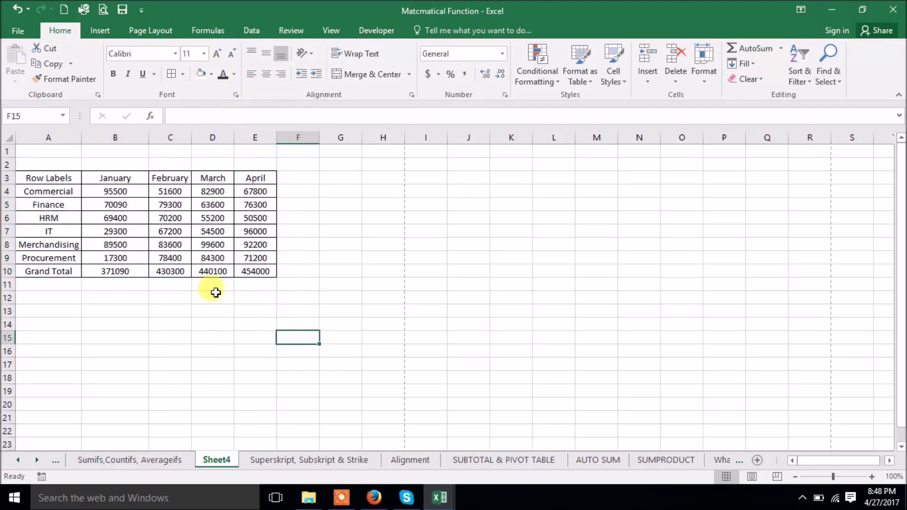
# - Select the range A3:E9 as the chart data, leaving out the Grand Total row
pyautogui.moveTo(51, 177); pyautogui.dragTo(246, 263)
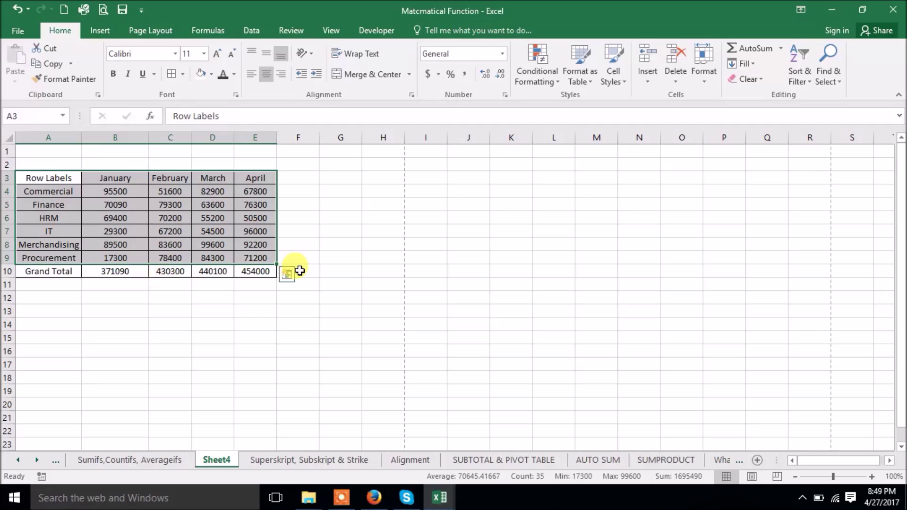
pyautogui.click(97, 30)
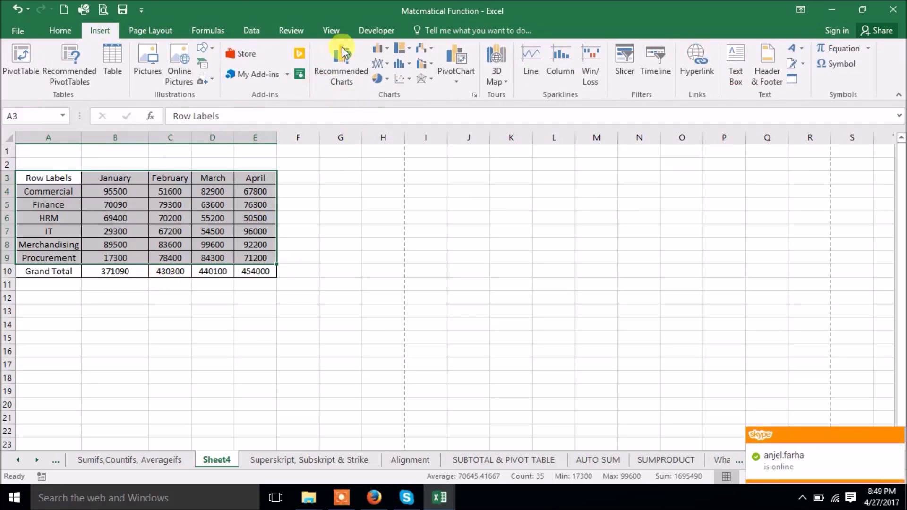
pyautogui.click(336, 66)
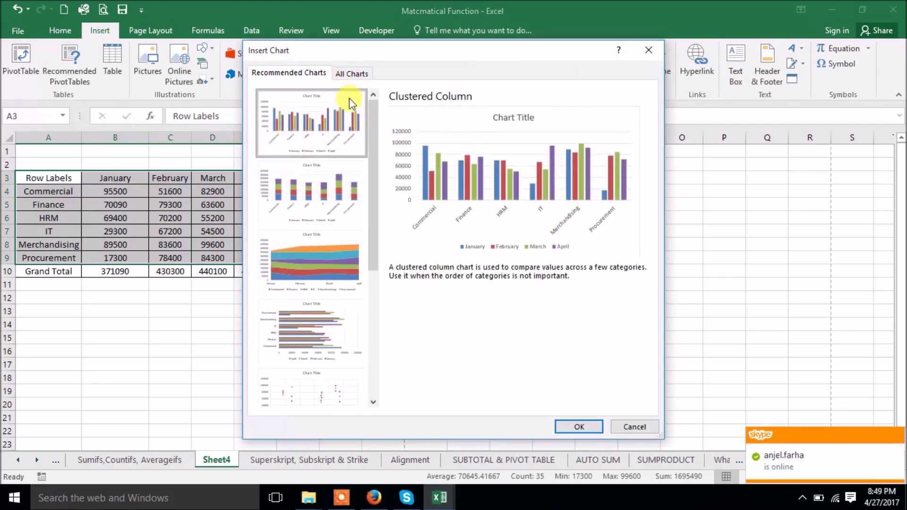
pyautogui.click(349, 74)
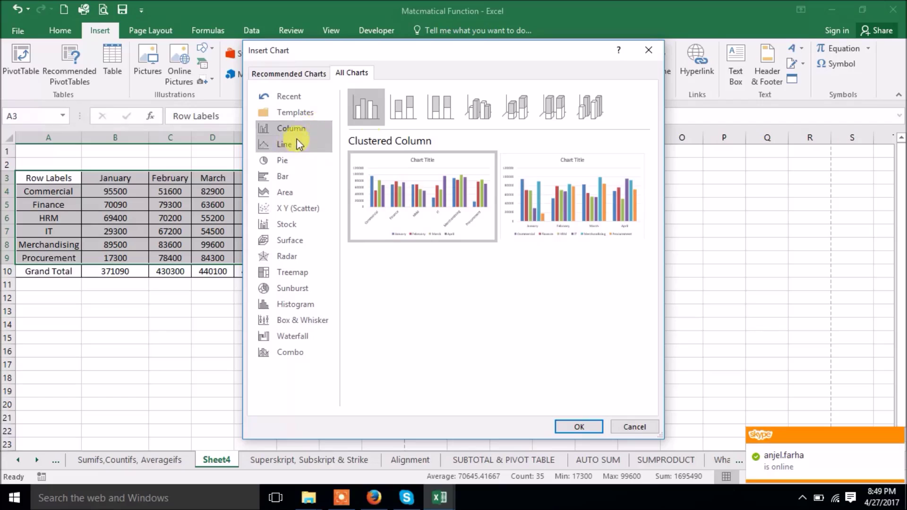
pyautogui.click(648, 50)
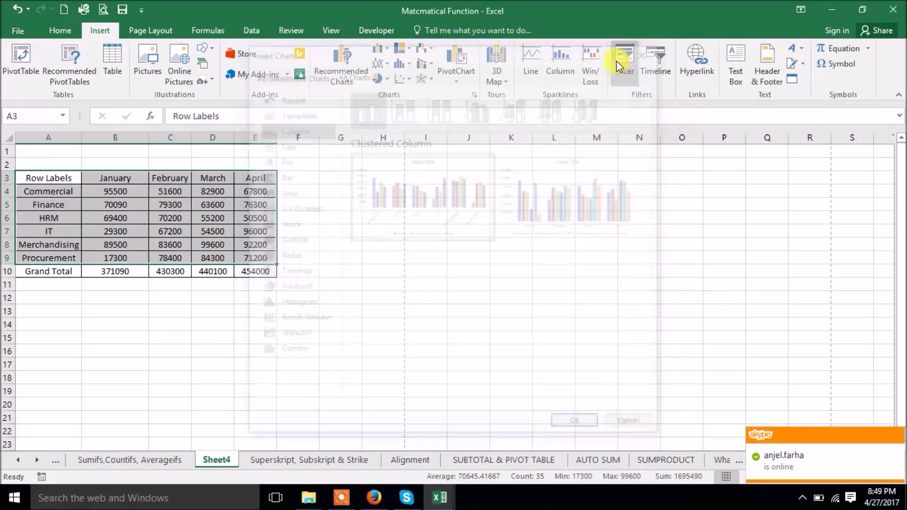
# - Insert a 2-D clustered column chart of the selected monthly department figures
pyautogui.click(381, 49)
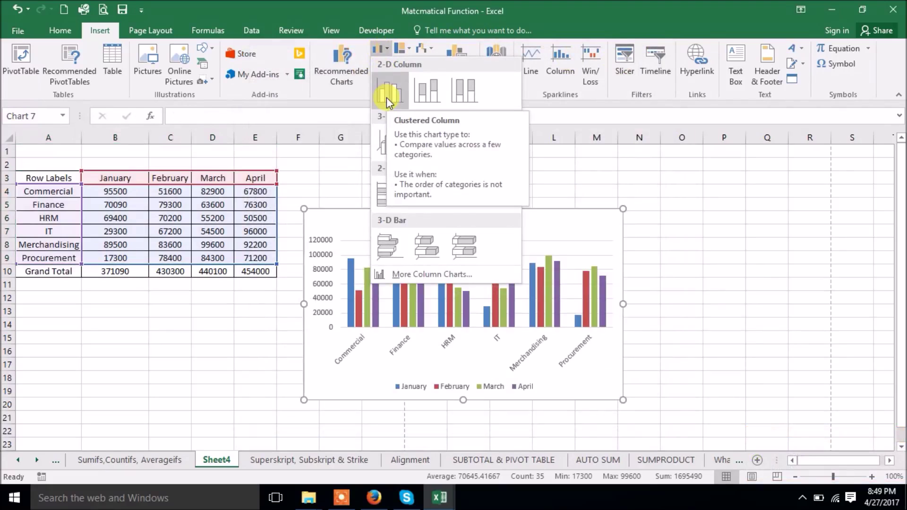
pyautogui.click(387, 97)
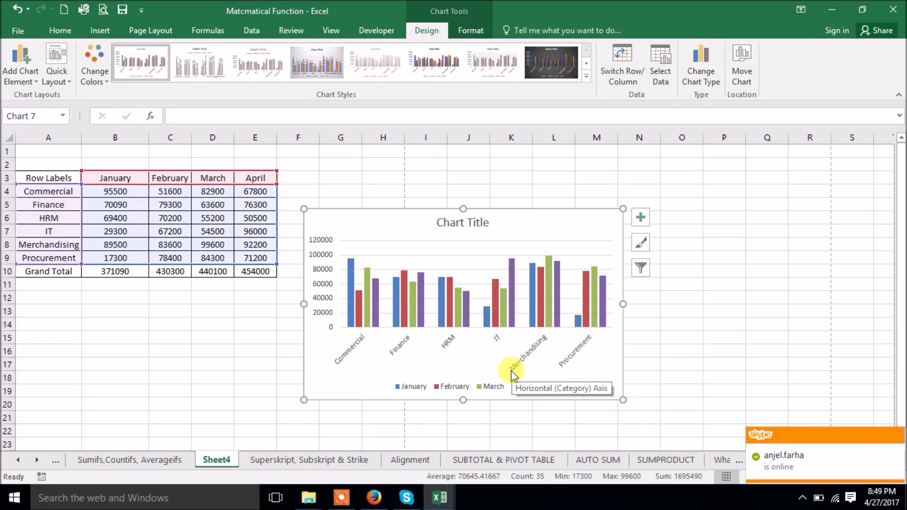
pyautogui.click(415, 322)
pyautogui.click(373, 370)
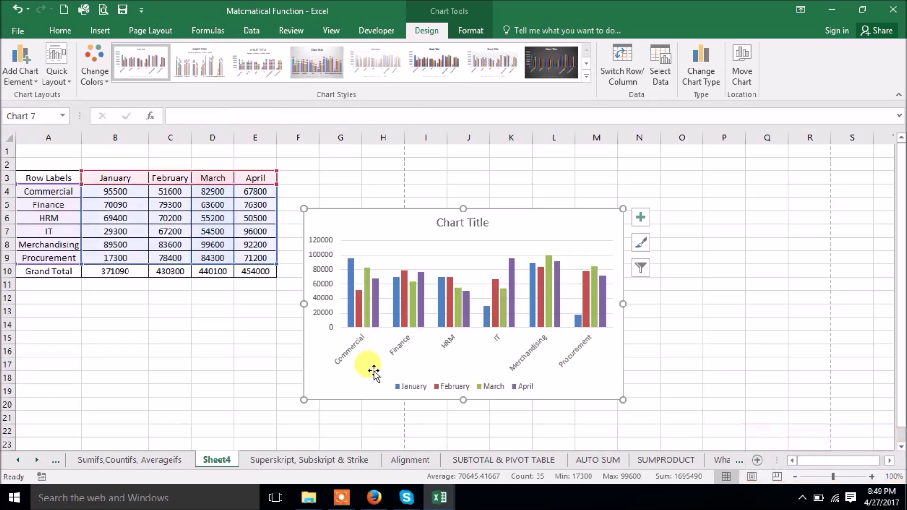
pyautogui.click(357, 322)
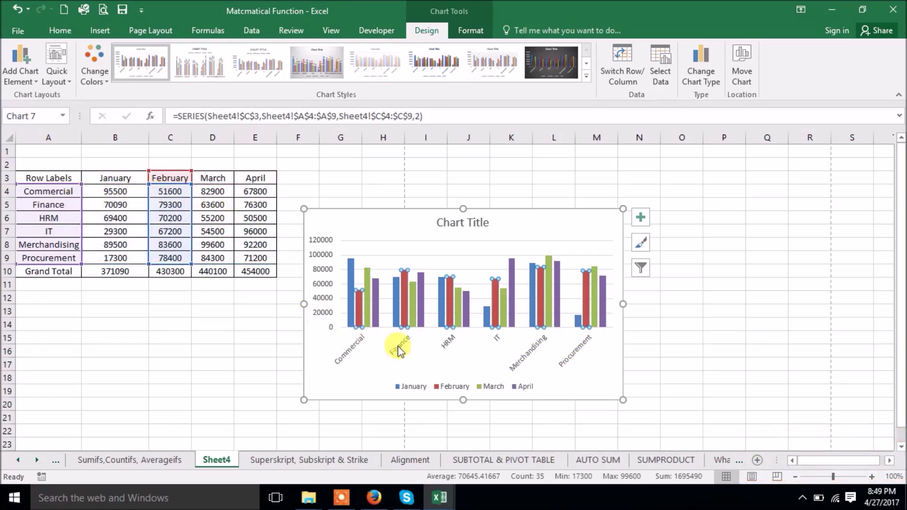
pyautogui.click(378, 360)
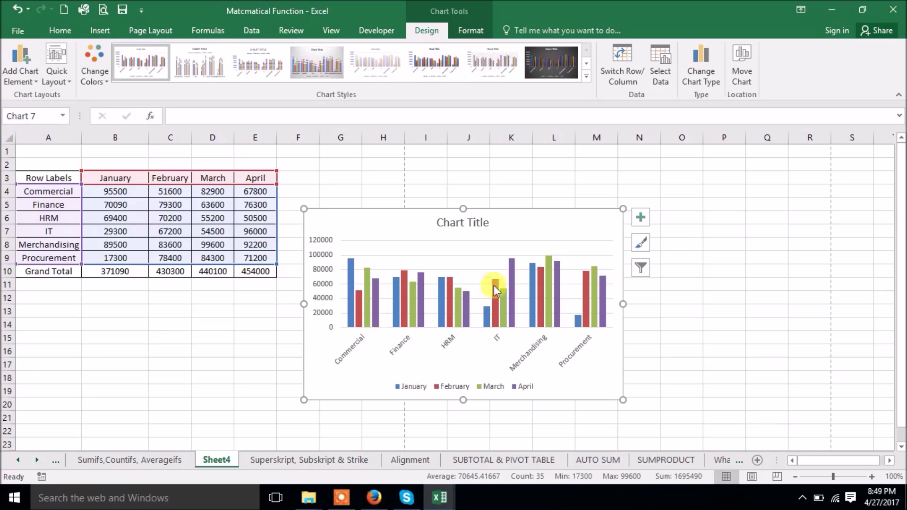
# - Swap the chart's rows and columns and back again, and move the chart to columns J to P beside the table
pyautogui.click(622, 58)
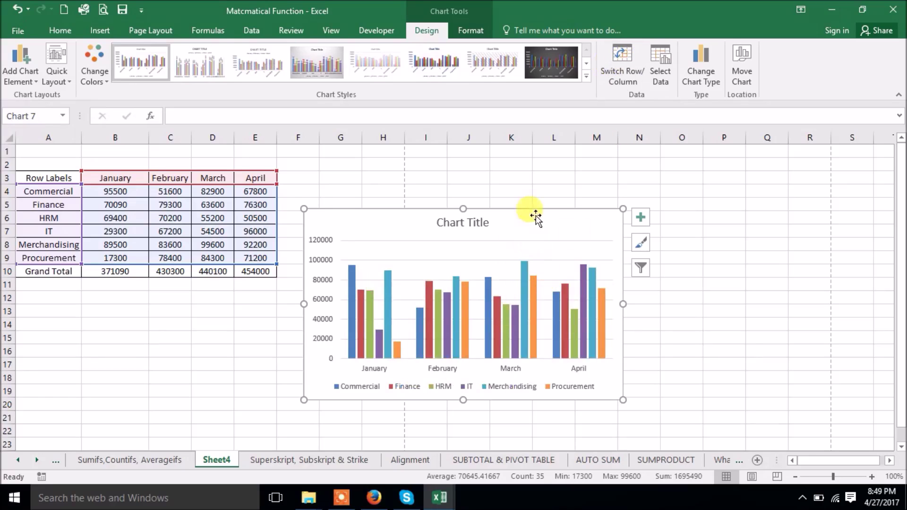
pyautogui.moveTo(518, 219); pyautogui.dragTo(643, 194)
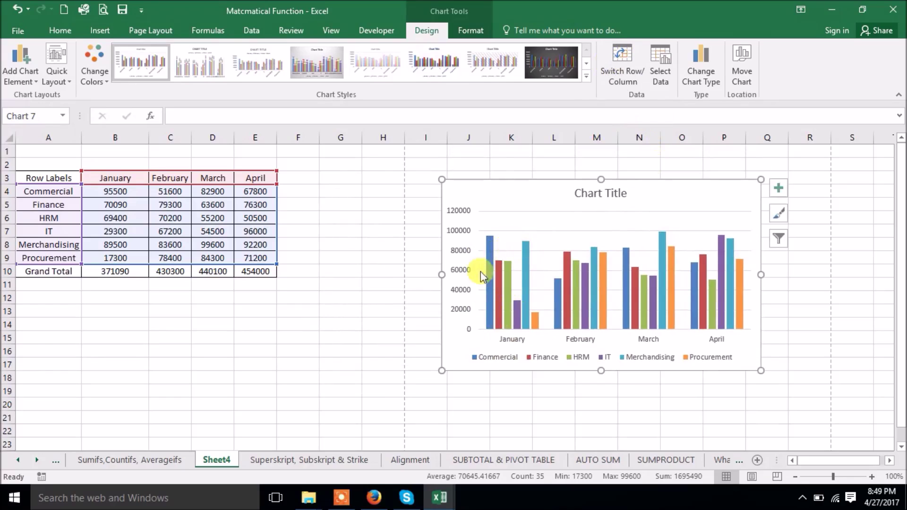
pyautogui.click(622, 76)
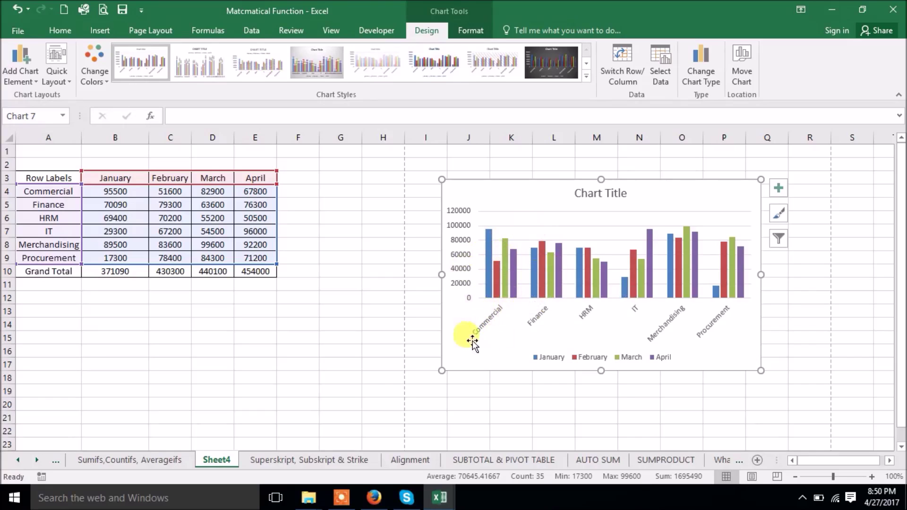
# - Switch the chart's rows and columns back and forth to compare grouping by month with grouping by department
pyautogui.moveTo(502, 265)
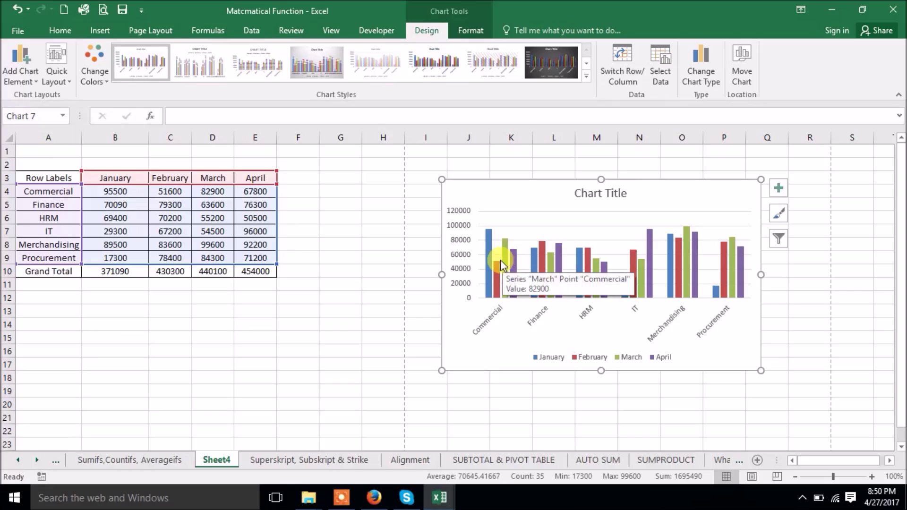
pyautogui.click(633, 49)
pyautogui.click(634, 52)
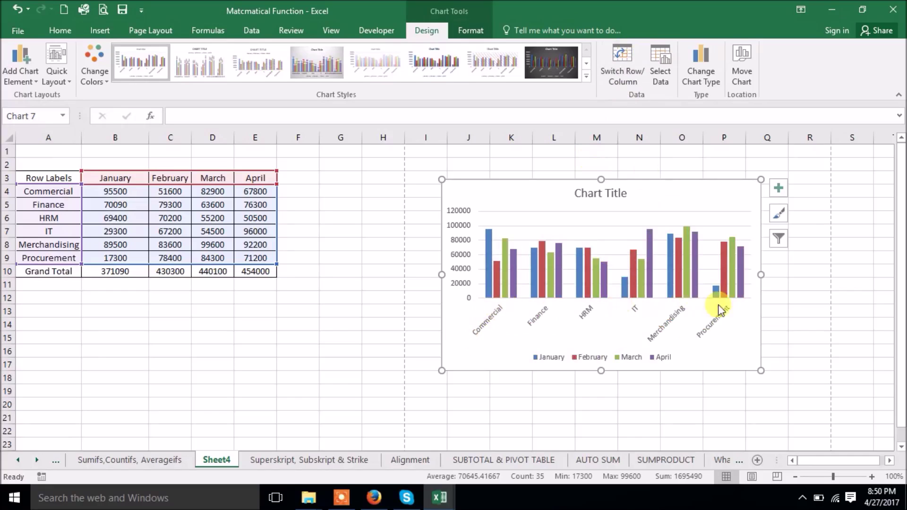
pyautogui.click(622, 62)
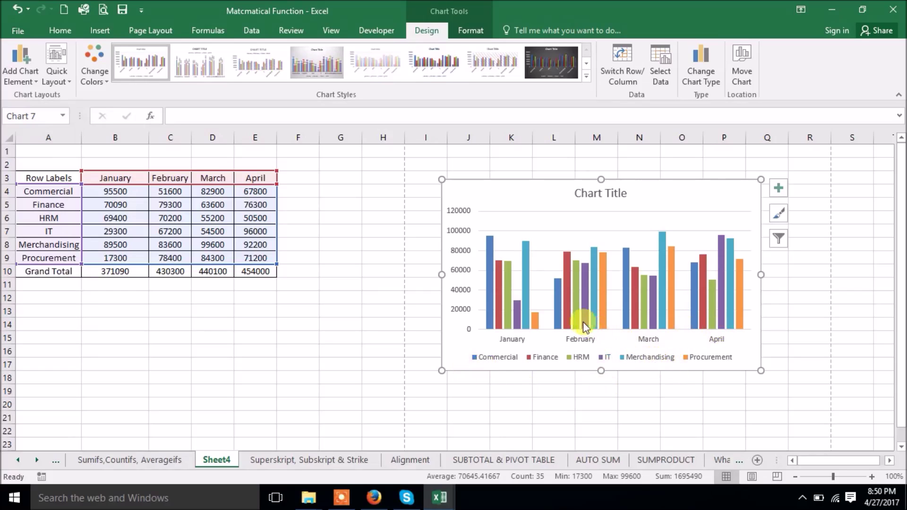
pyautogui.click(623, 74)
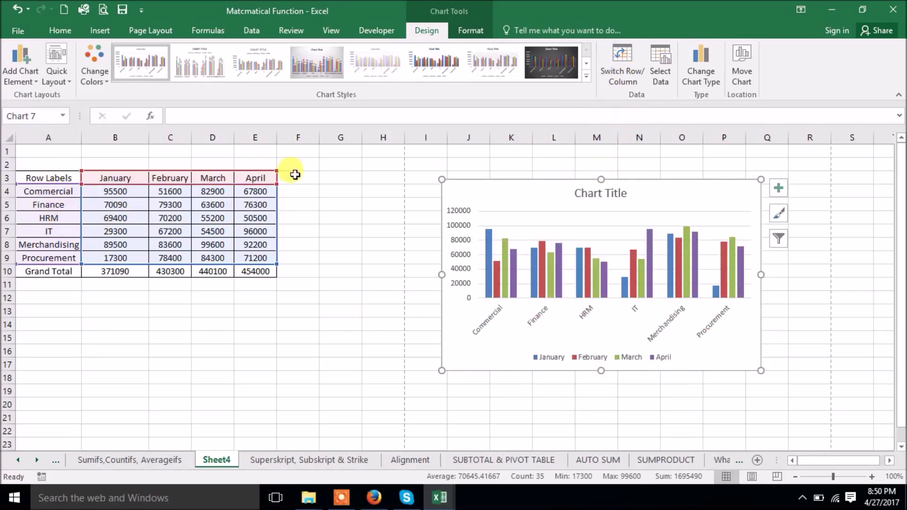
# - Exclude the February, March and April series from the chart's data source, keeping only January
pyautogui.click(672, 73)
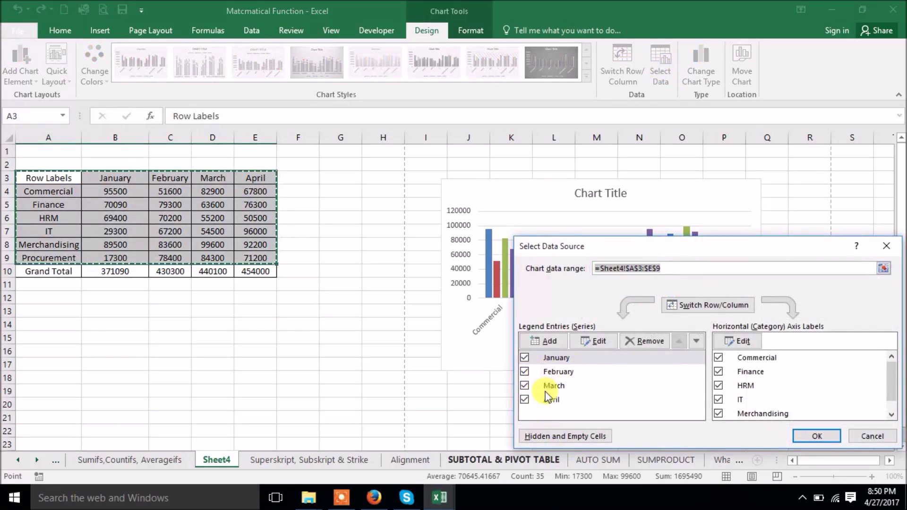
pyautogui.click(525, 384)
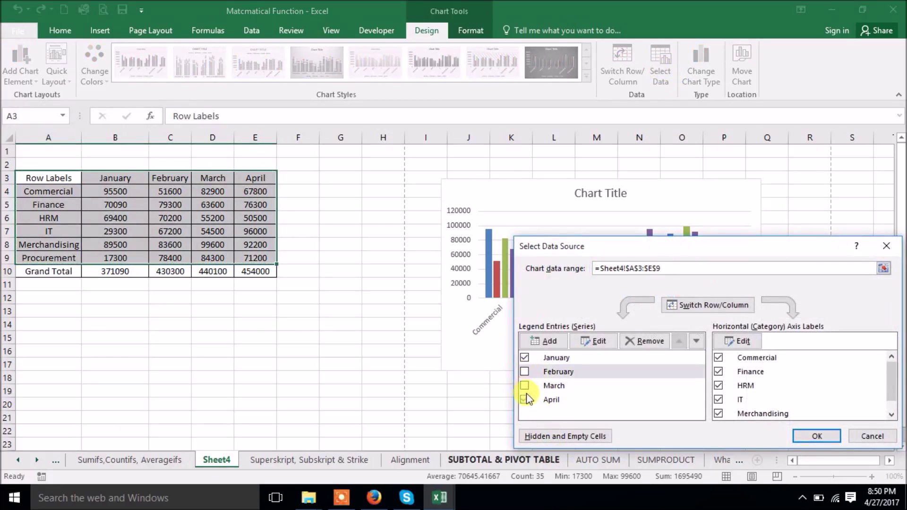
pyautogui.click(530, 402)
pyautogui.click(804, 435)
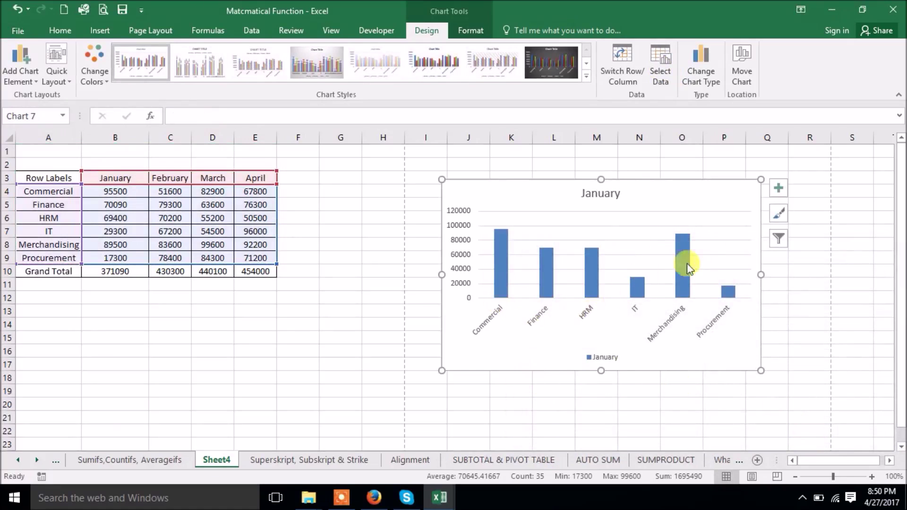
# - Switch the chart's rows and columns to plot each department as its own series, and review the data source entries
pyautogui.click(625, 67)
pyautogui.click(659, 64)
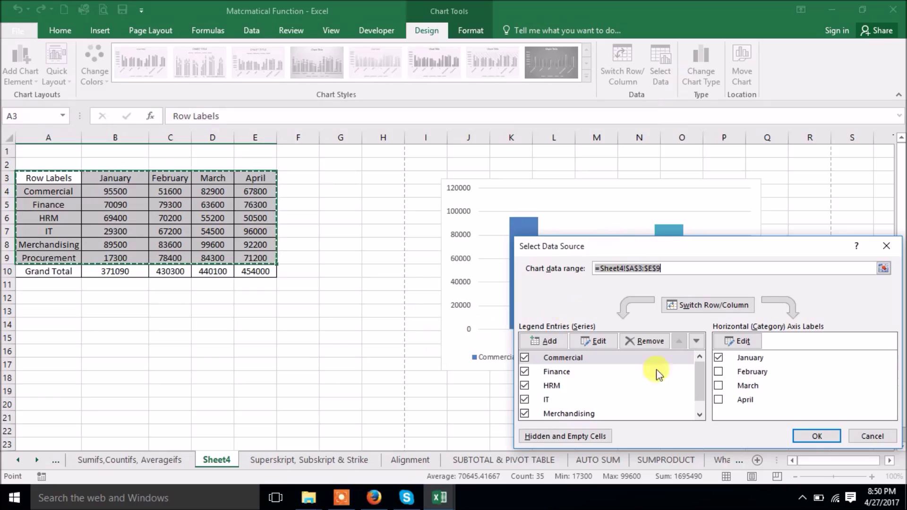
pyautogui.click(818, 434)
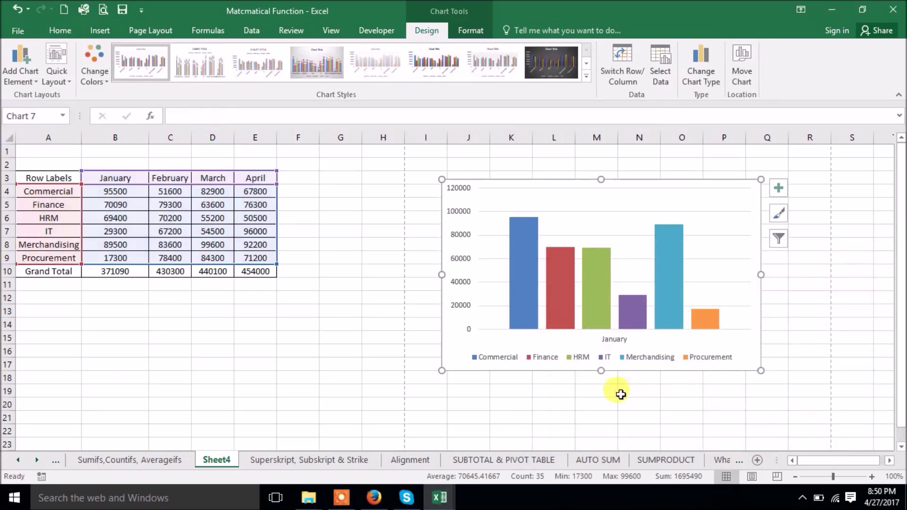
pyautogui.click(564, 276)
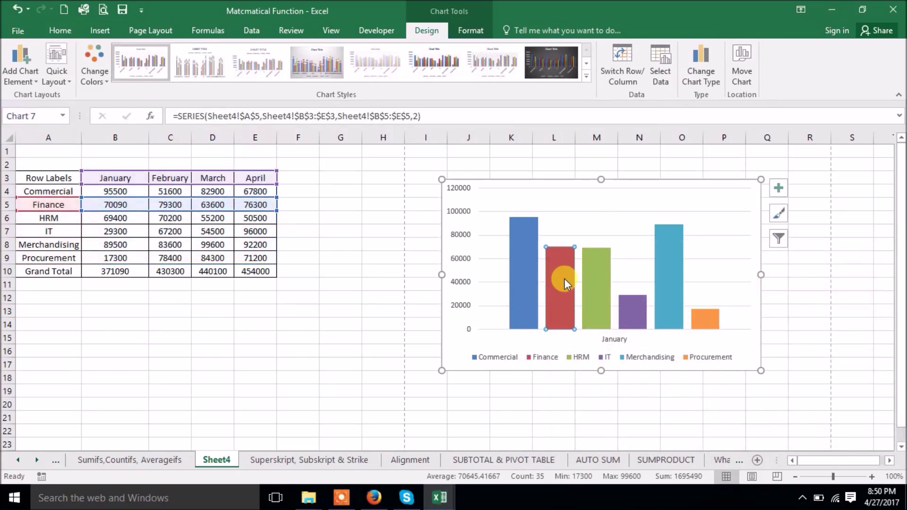
# - Include the February, March and April categories in the chart's data source again
pyautogui.click(661, 71)
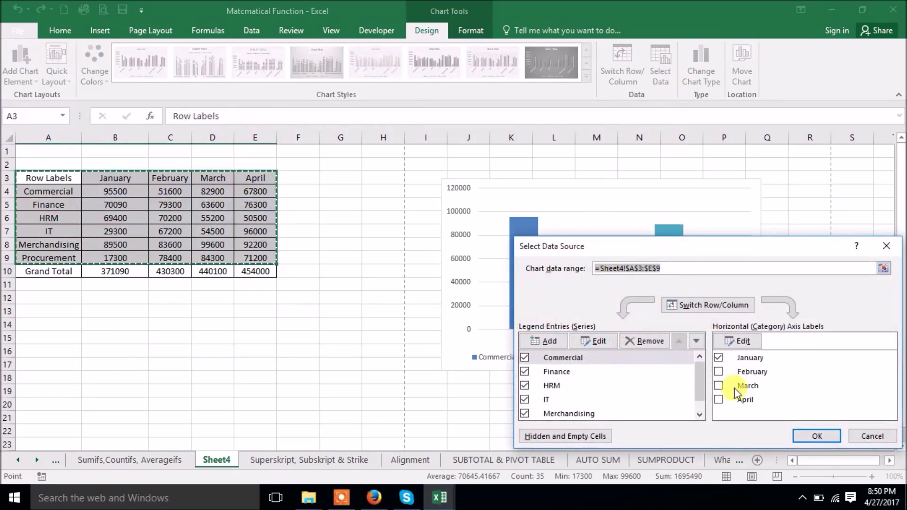
pyautogui.click(718, 372)
pyautogui.click(718, 386)
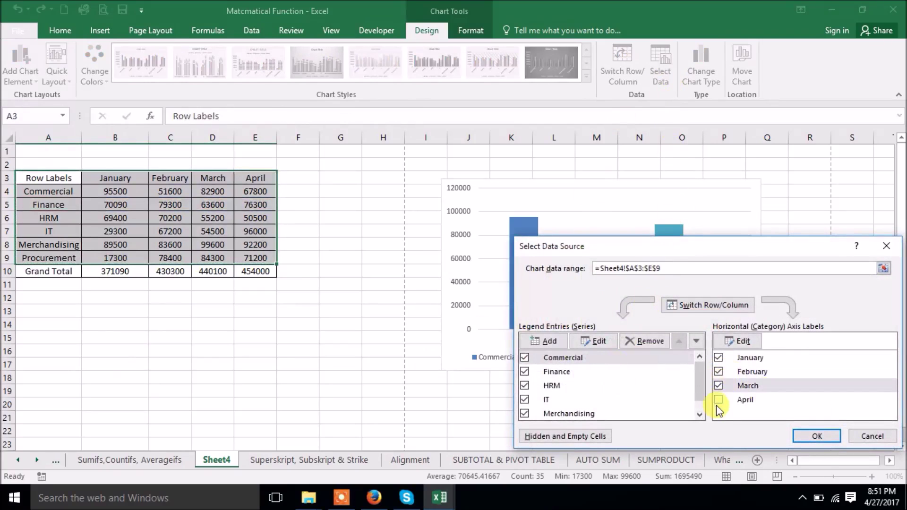
pyautogui.click(718, 399)
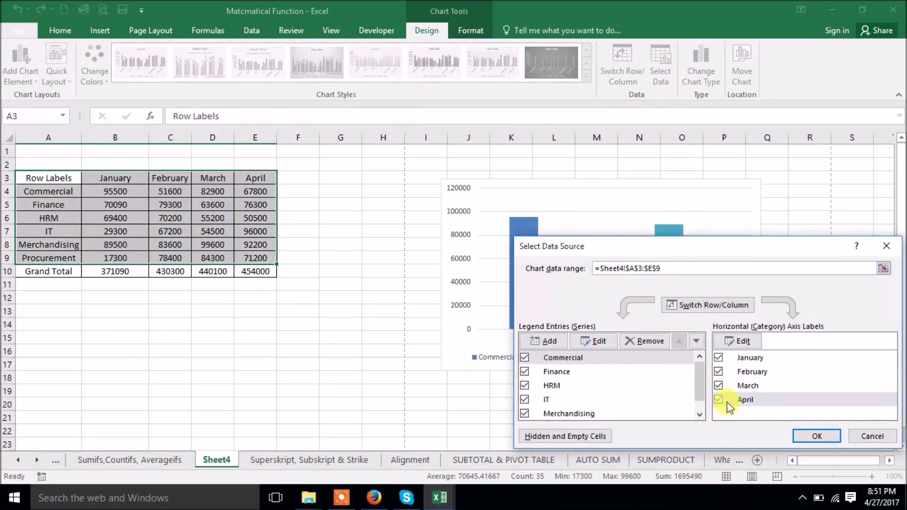
pyautogui.click(811, 433)
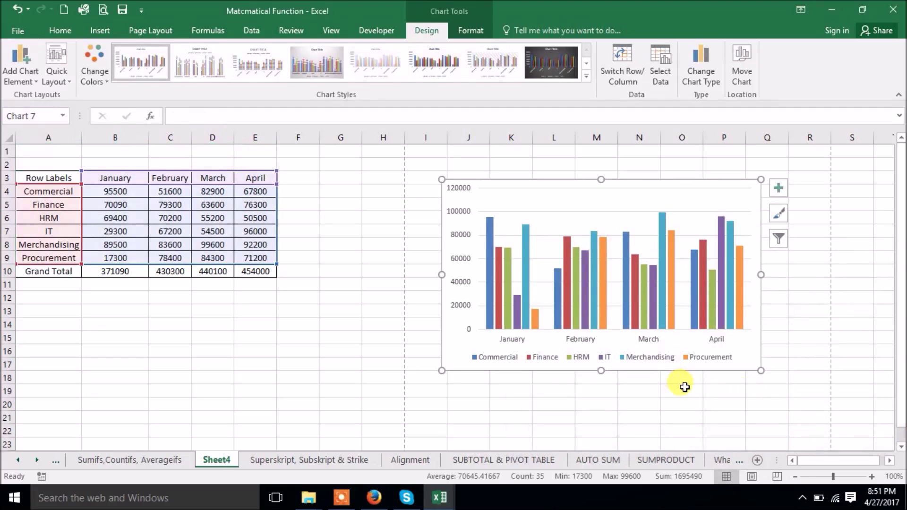
# - Deselect and reselect the chart to compare the commands available with and without it selected
pyautogui.click(326, 306)
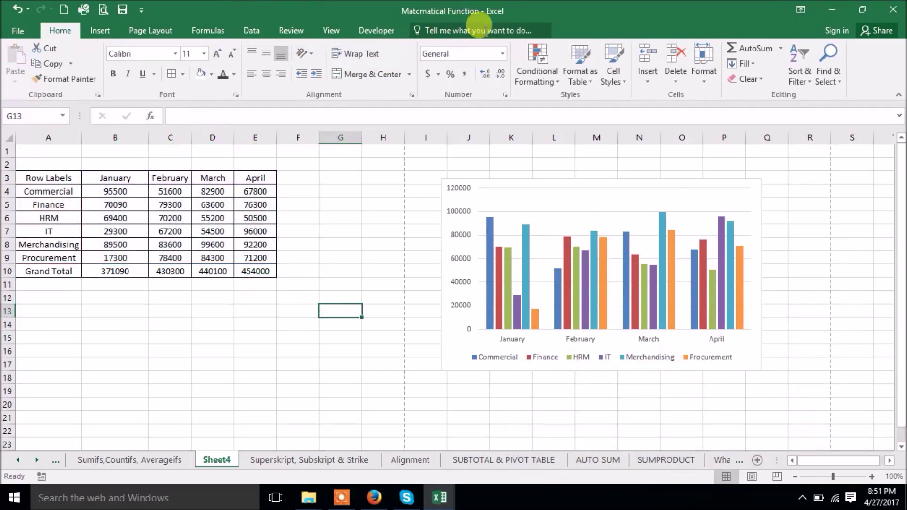
pyautogui.click(554, 265)
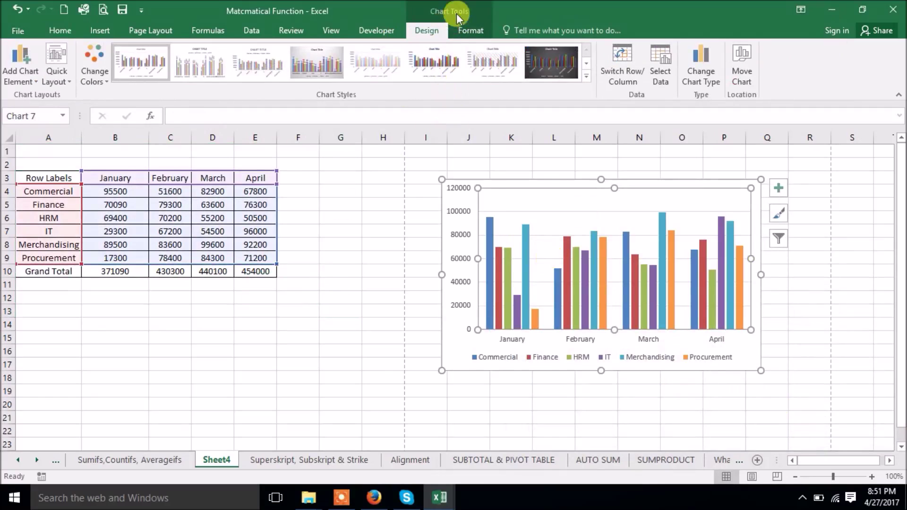
pyautogui.click(340, 312)
pyautogui.click(575, 307)
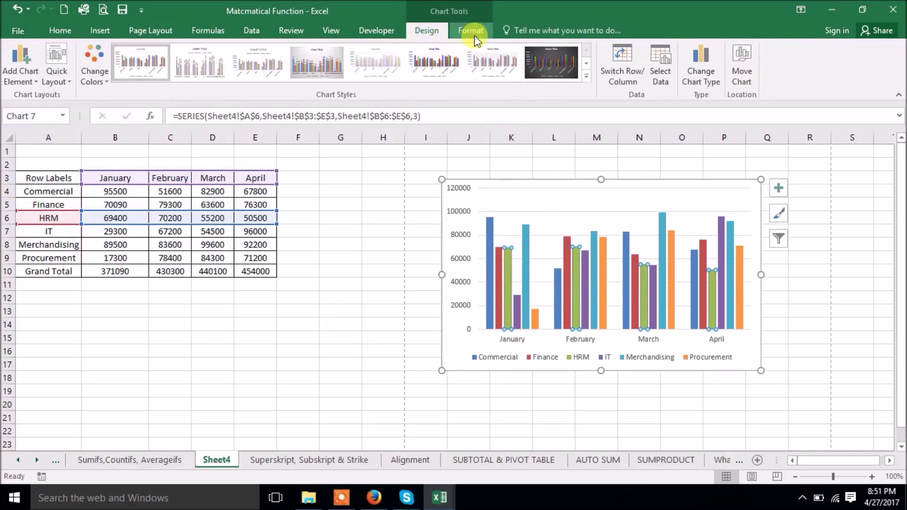
# - Add a primary horizontal axis title and centered data labels to the column chart
pyautogui.click(31, 82)
pyautogui.moveTo(35, 111)
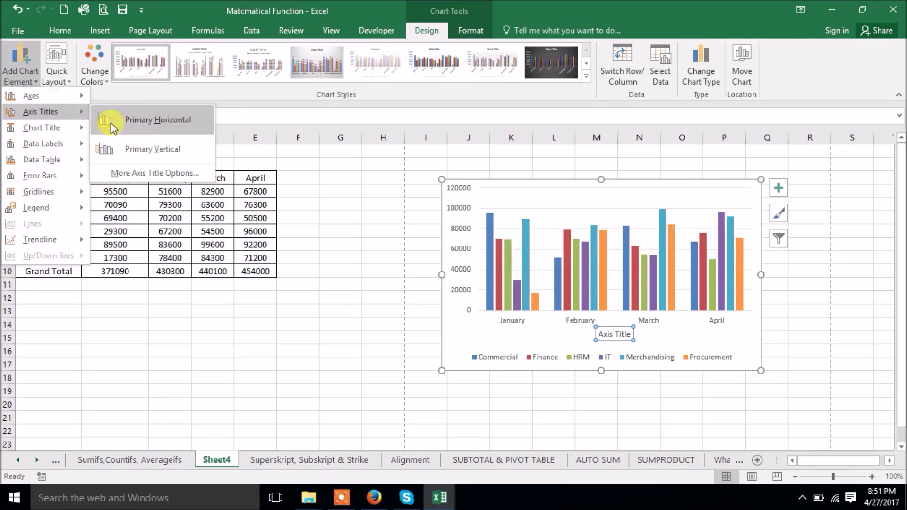
pyautogui.click(112, 125)
pyautogui.click(38, 74)
pyautogui.moveTo(53, 140)
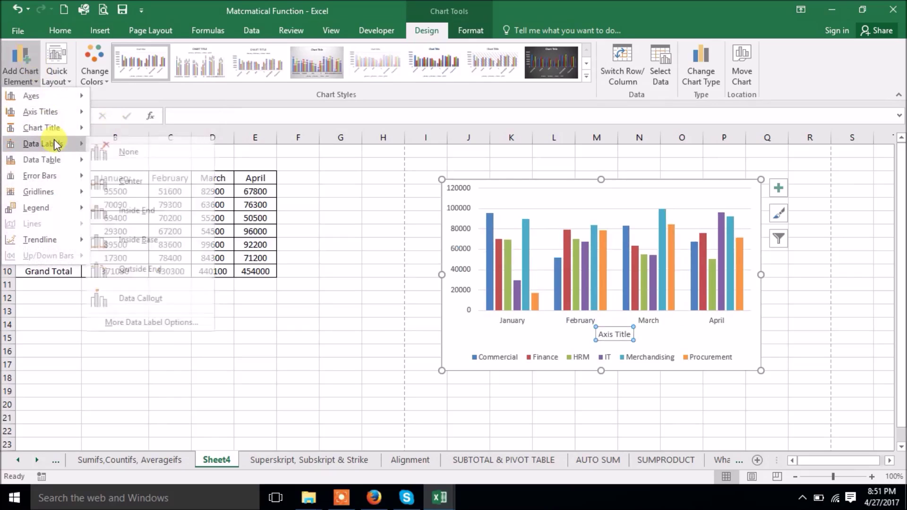
pyautogui.click(131, 184)
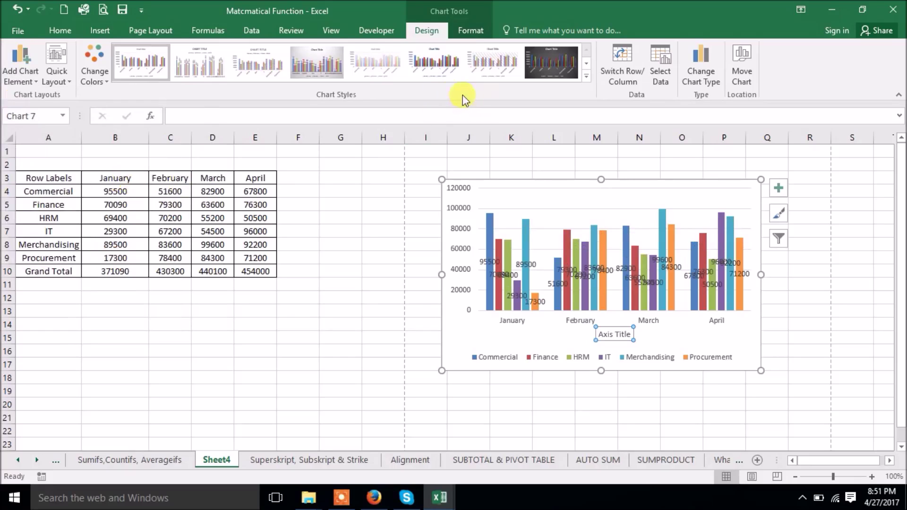
# - Apply the quick layout with a chart title, a vertical axis title and a data table with legend keys below the columns
pyautogui.click(65, 83)
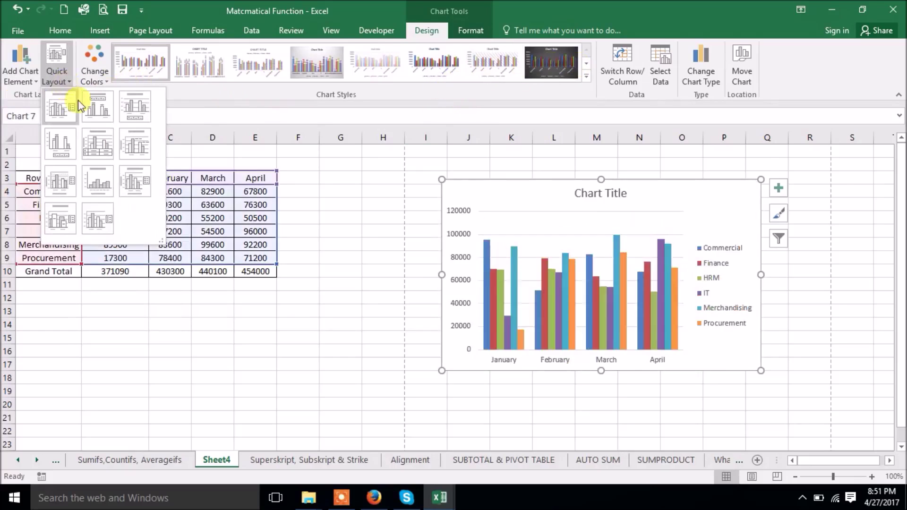
pyautogui.click(94, 145)
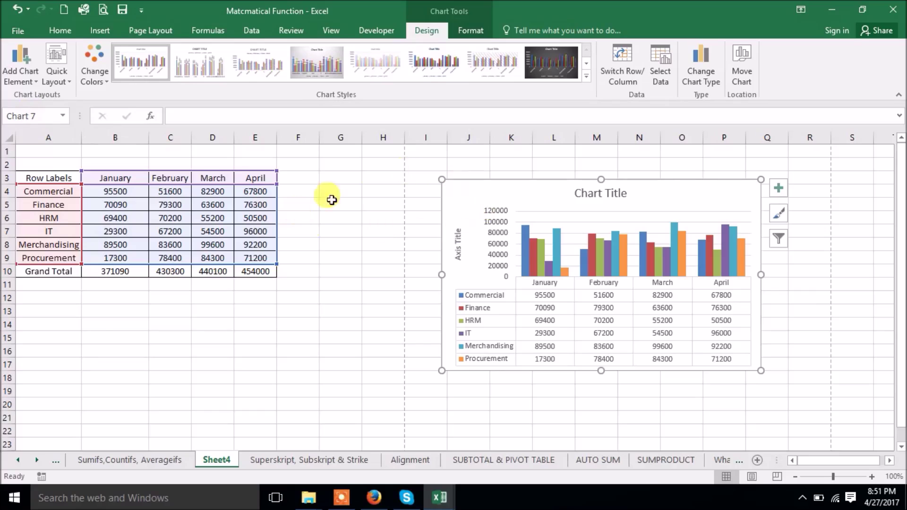
# - Replace the placeholder chart title with "M&J Salary Chart"
pyautogui.click(583, 194)
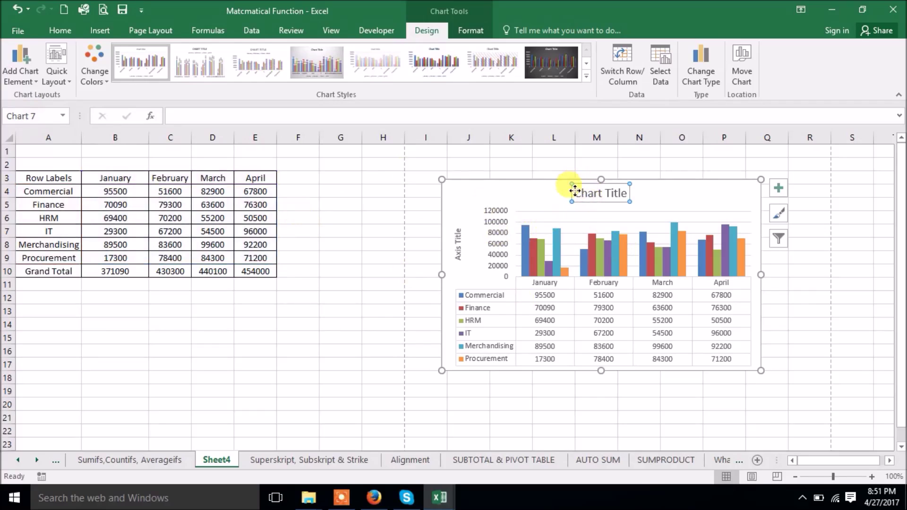
pyautogui.moveTo(577, 192); pyautogui.dragTo(630, 194)
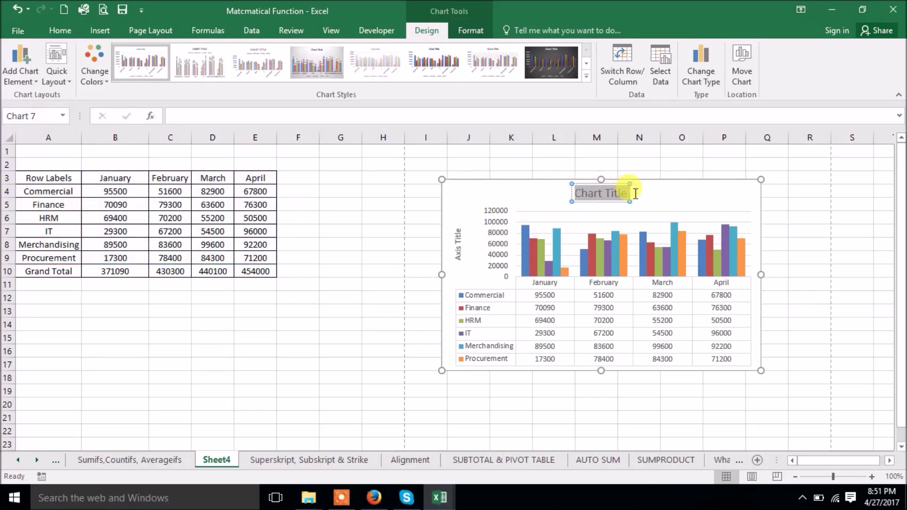
pyautogui.write('M&J S')
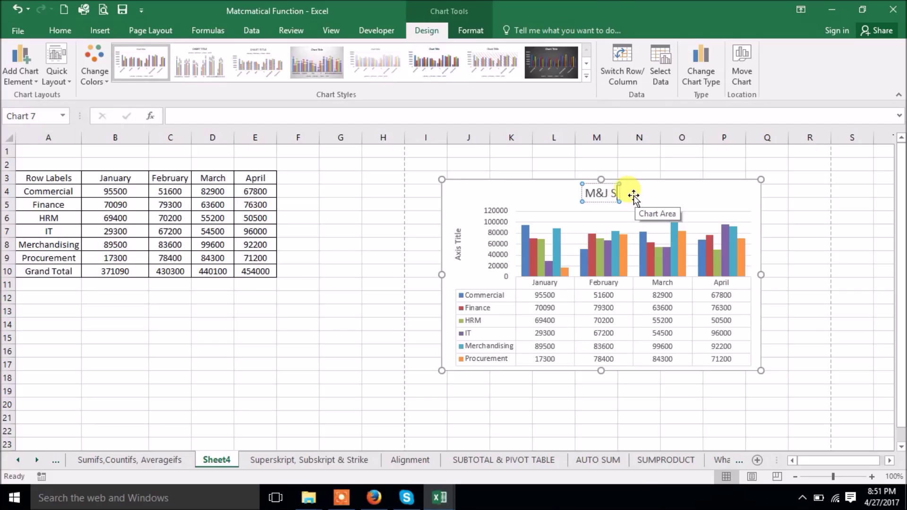
pyautogui.write('alary')
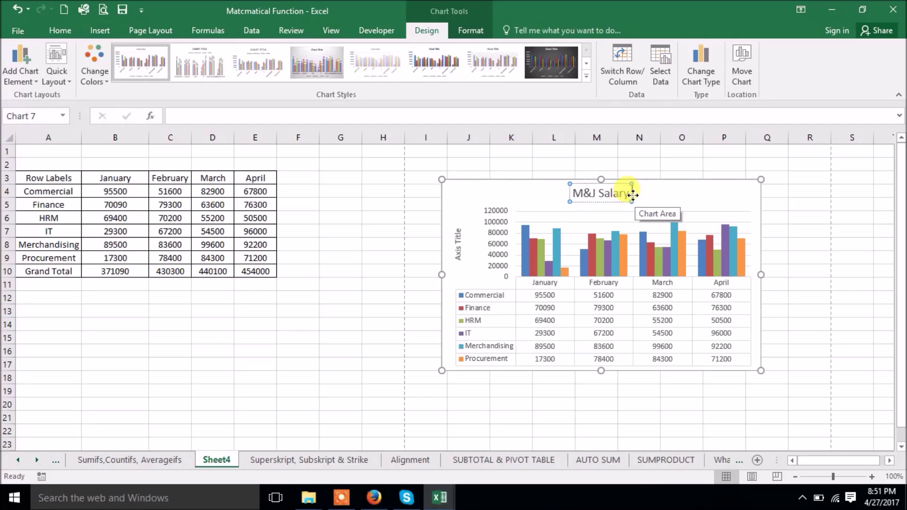
pyautogui.write(' Carrt')
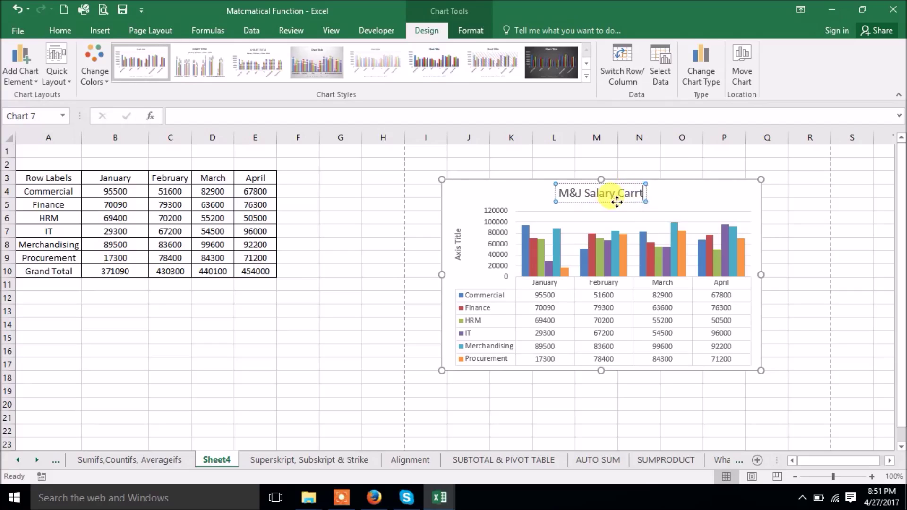
pyautogui.press('BackSpace')
pyautogui.press('BackSpace')
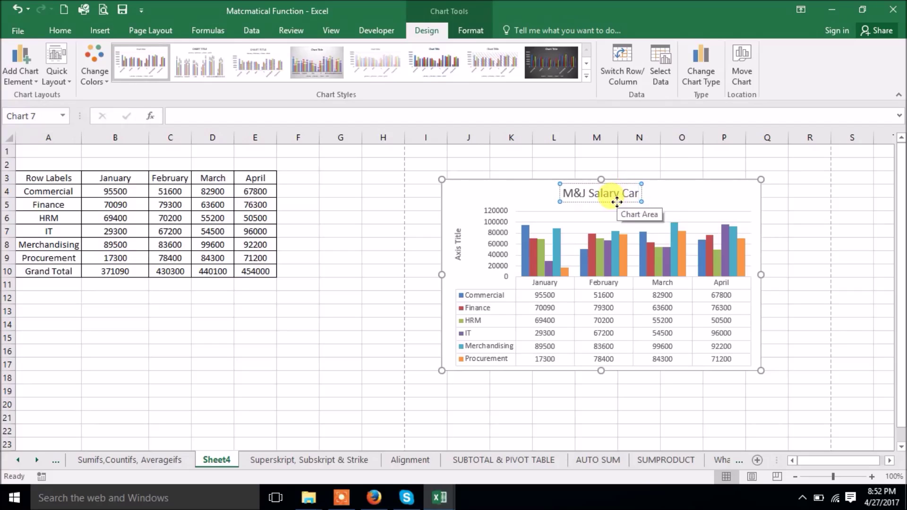
pyautogui.press('BackSpace')
pyautogui.press('BackSpace')
pyautogui.write('hart')
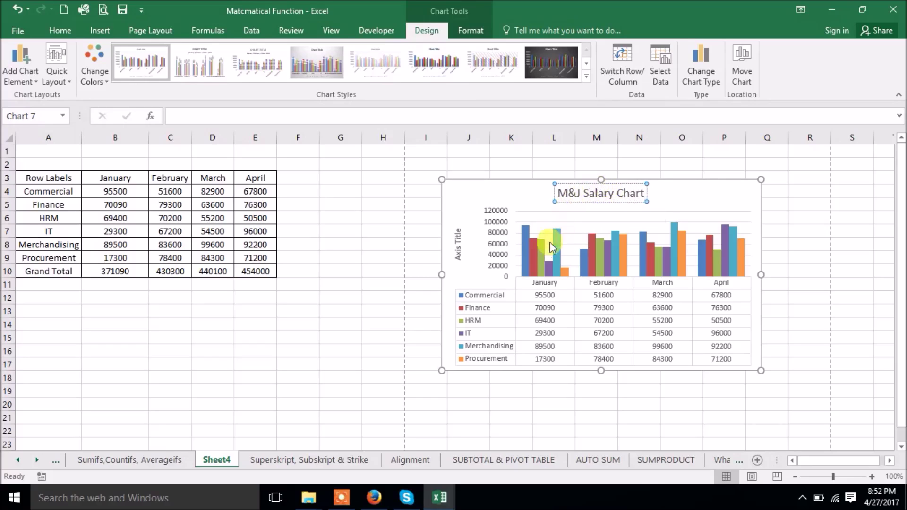
# - Enlarge the chart so it starts at column G and extends down to about row 25
pyautogui.moveTo(441, 275); pyautogui.dragTo(319, 279)
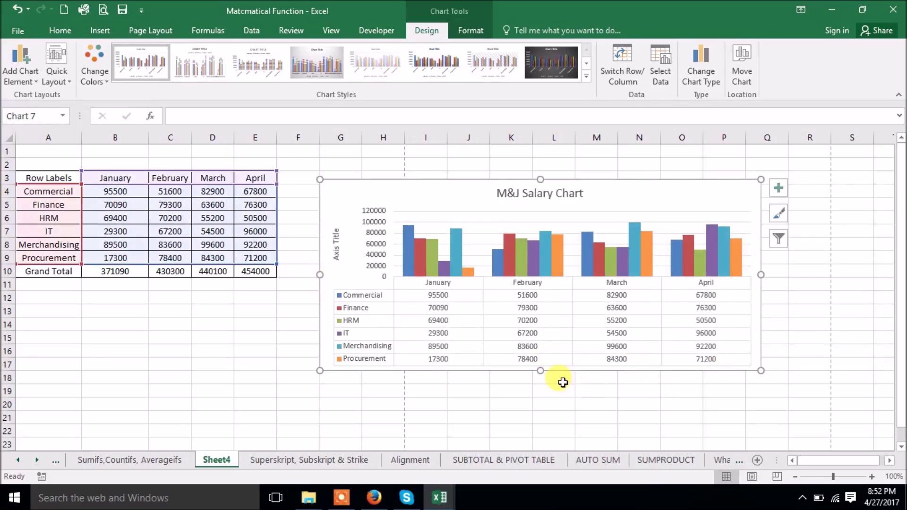
pyautogui.moveTo(540, 368); pyautogui.dragTo(541, 435)
pyautogui.scroll(1, 558, 375)
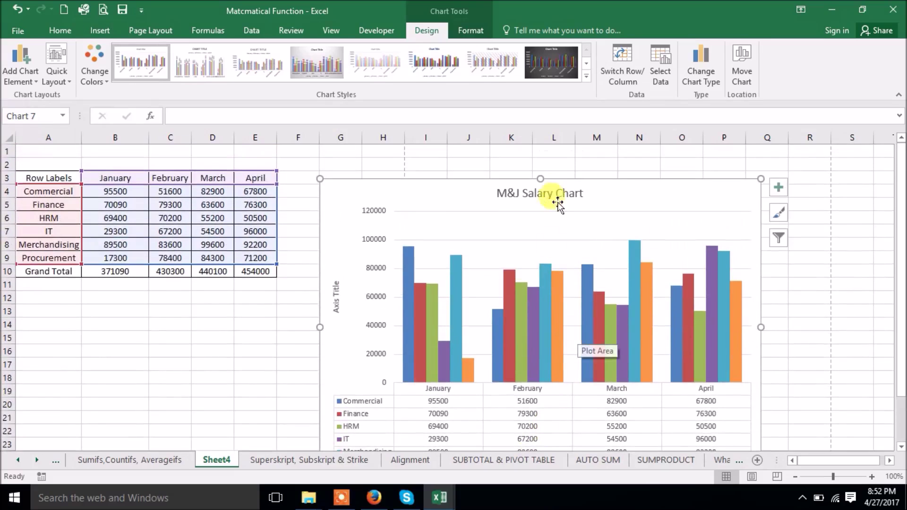
# - Delete the chart title, deselect the chart and check the enlarged chart with its data table
pyautogui.click(560, 193)
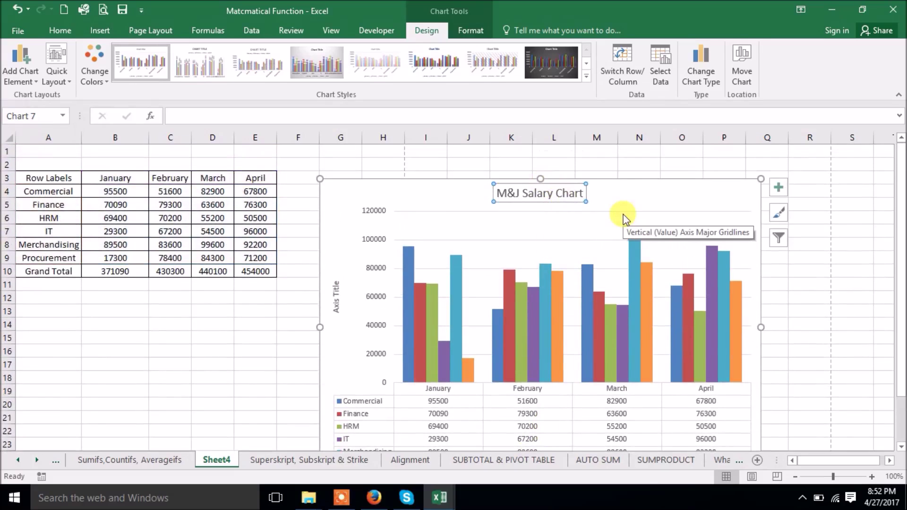
pyautogui.press('Delete')
pyautogui.click(801, 317)
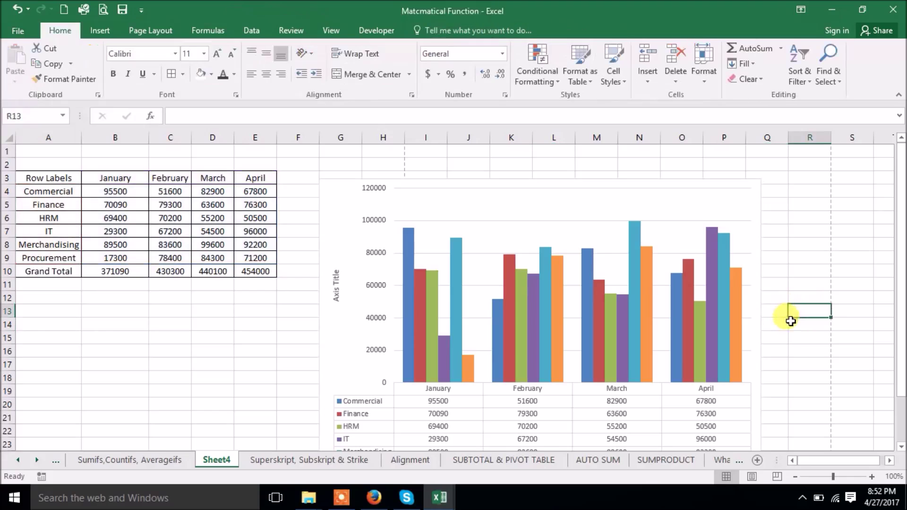
pyautogui.scroll(-1, 792, 336)
pyautogui.scroll(-2, 792, 336)
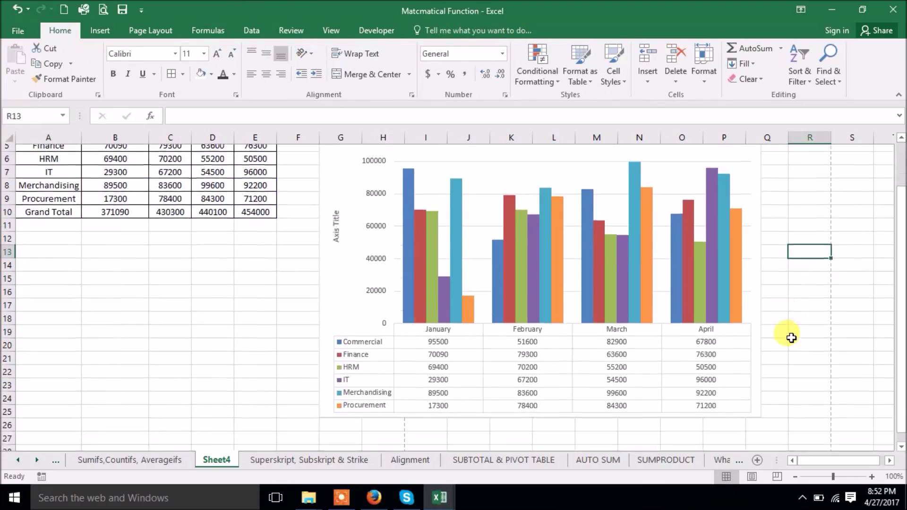
pyautogui.scroll(3, 573, 324)
# - Look at the HRM series' formatting options, select the Finance and Commercial series in turn, and close the options
pyautogui.click(569, 325)
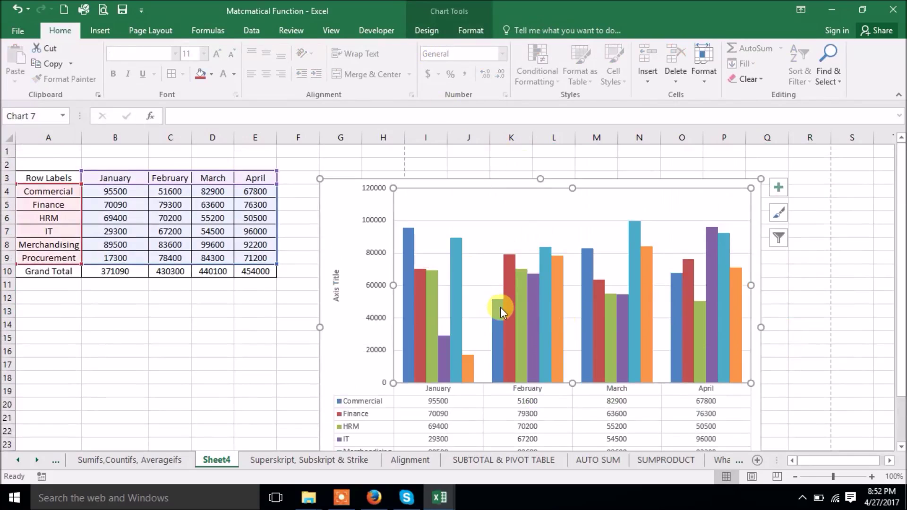
pyautogui.click(532, 290)
pyautogui.click(427, 296)
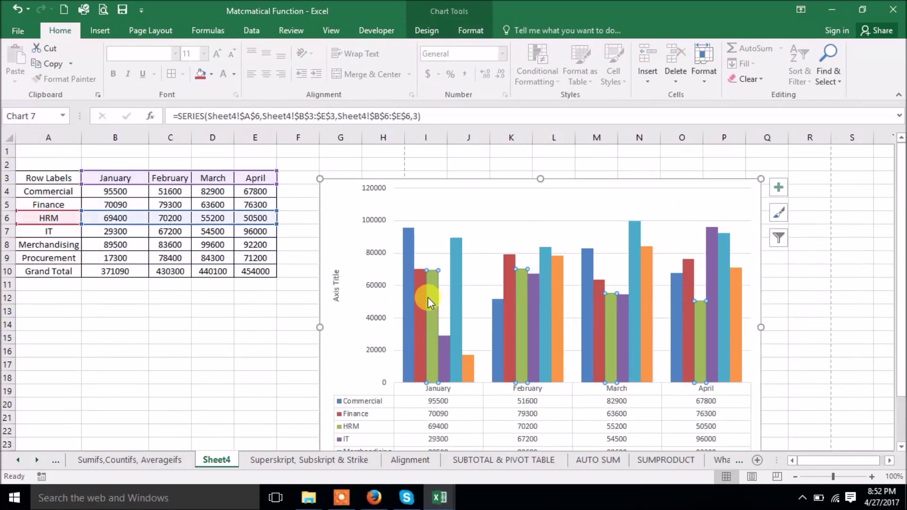
pyautogui.doubleClick(427, 296)
pyautogui.click(416, 297)
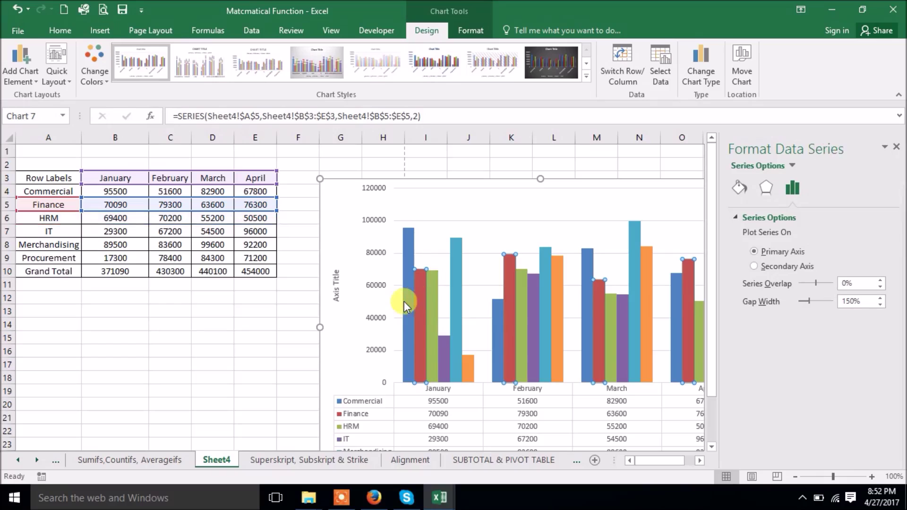
pyautogui.click(404, 302)
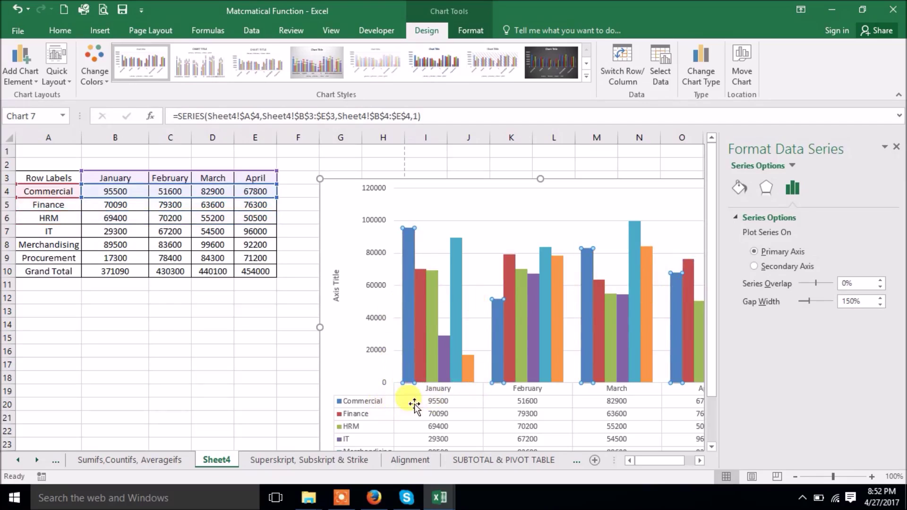
pyautogui.click(895, 147)
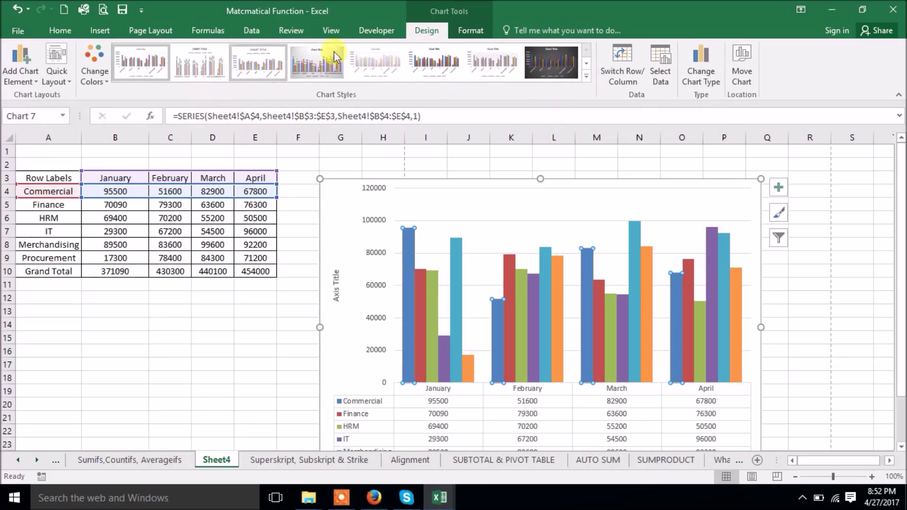
# - Apply the glossy blue theme style from the last theme row to the Commercial series and deselect the chart
pyautogui.click(465, 34)
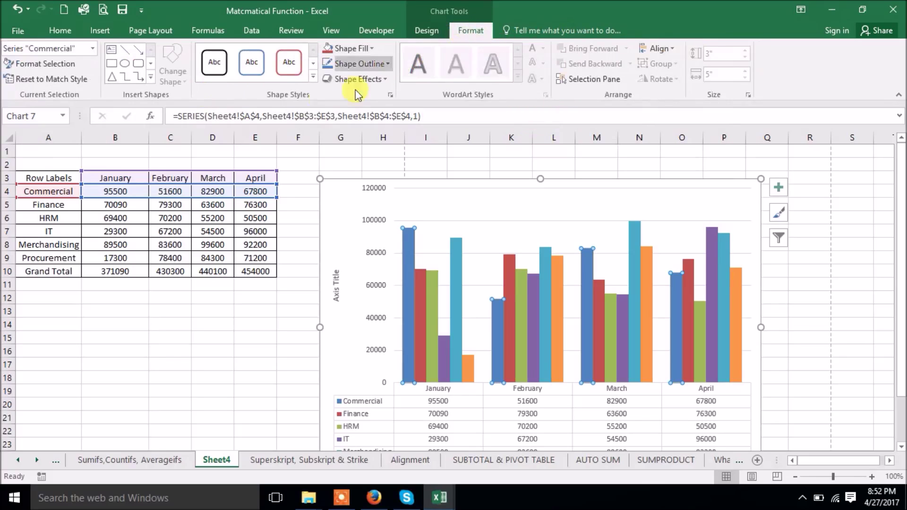
pyautogui.click(309, 85)
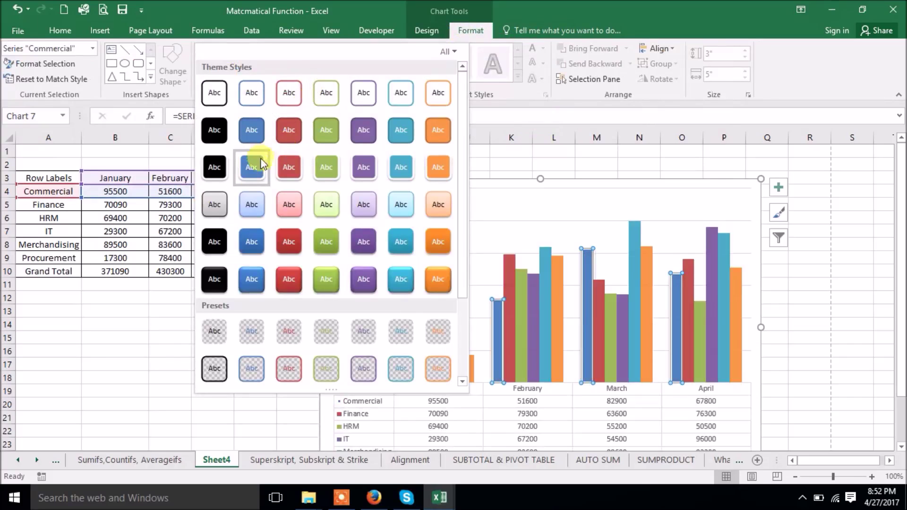
pyautogui.click(257, 283)
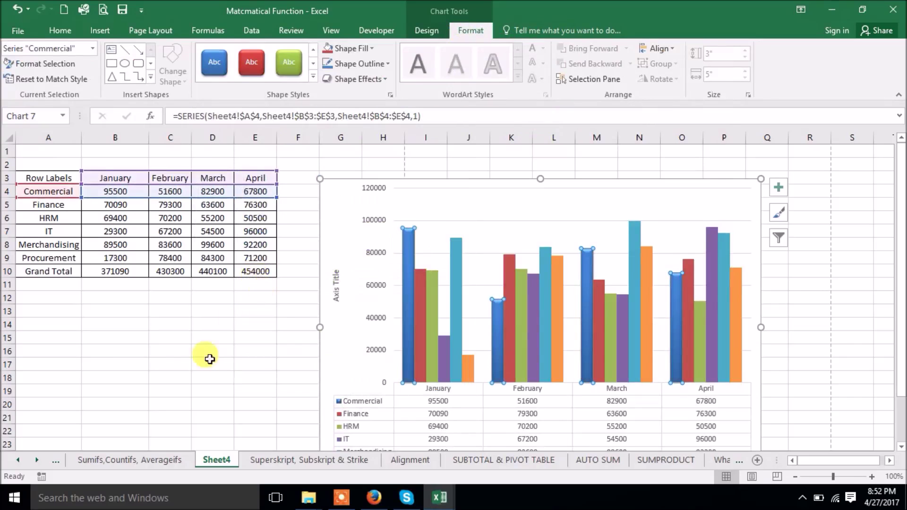
pyautogui.click(222, 388)
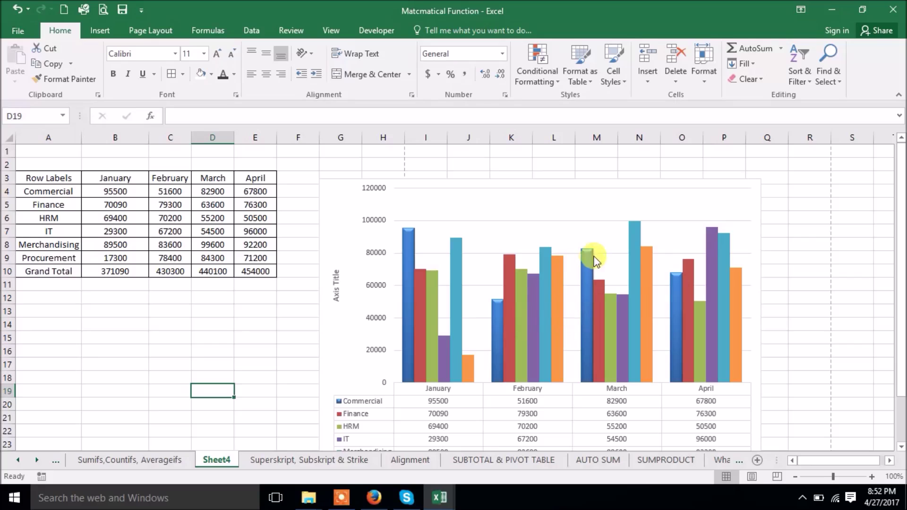
# - Apply the glossy red theme style from the last theme row to the Finance series and deselect the chart
pyautogui.click(420, 320)
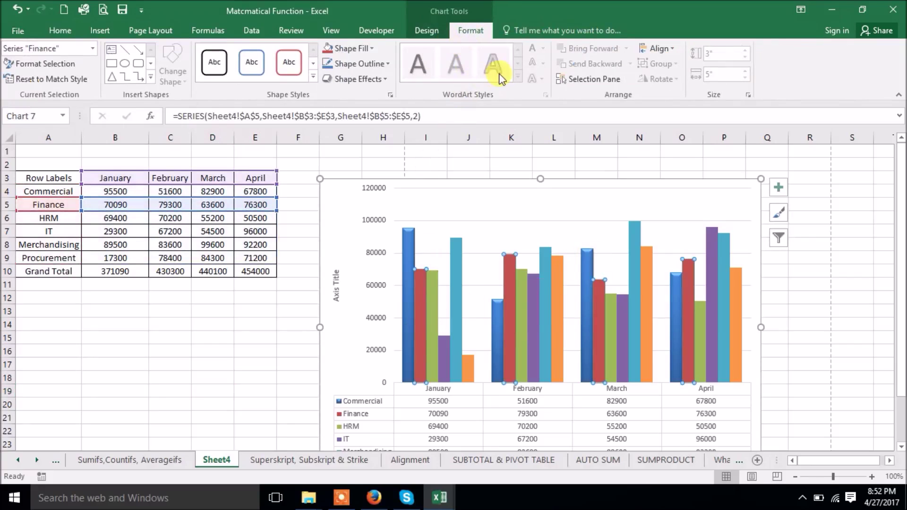
pyautogui.click(312, 77)
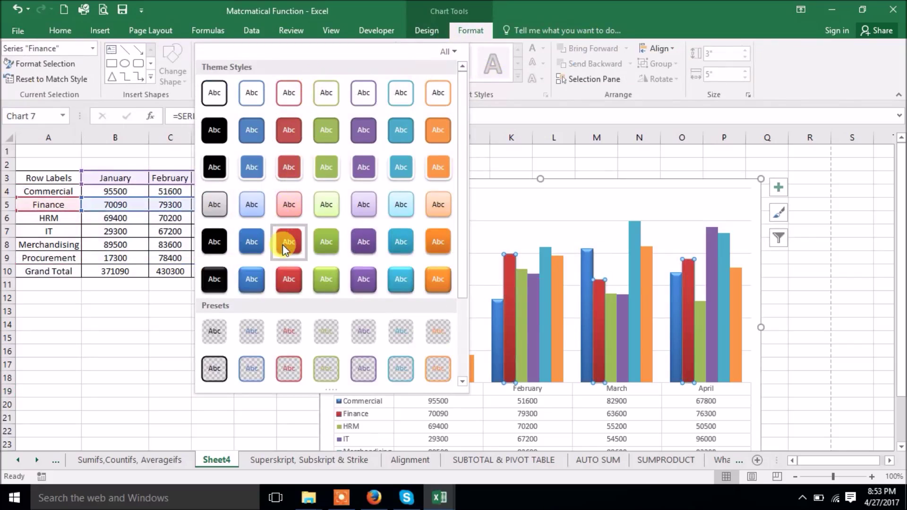
pyautogui.click(286, 276)
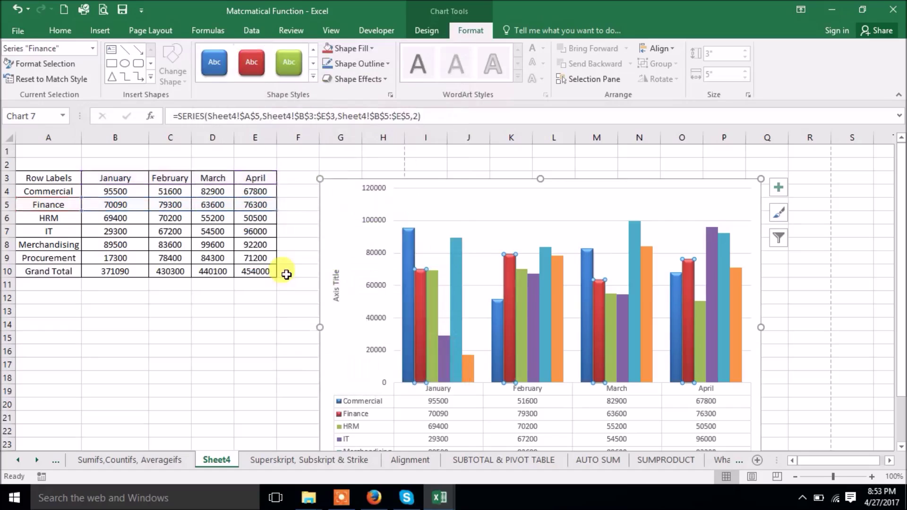
pyautogui.click(231, 348)
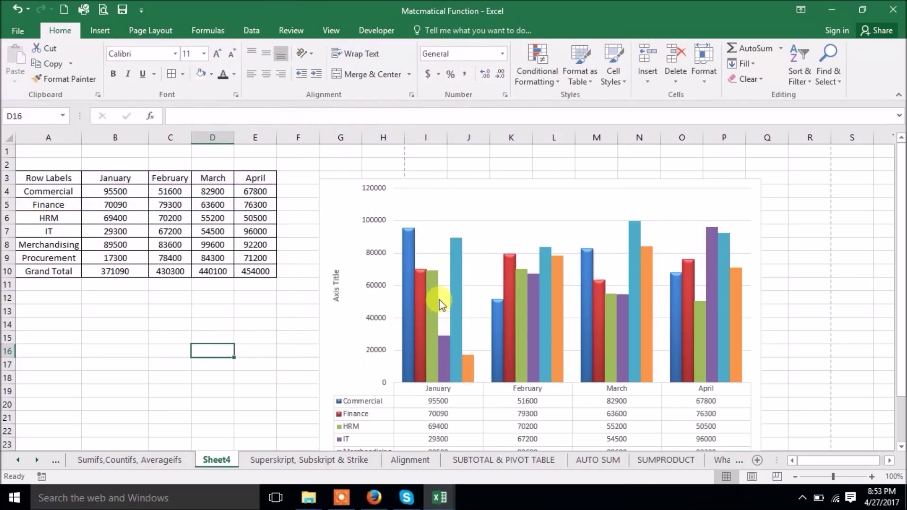
# - Give the chart's plot area the black theme style from the last theme row and deselect the chart
pyautogui.click(584, 237)
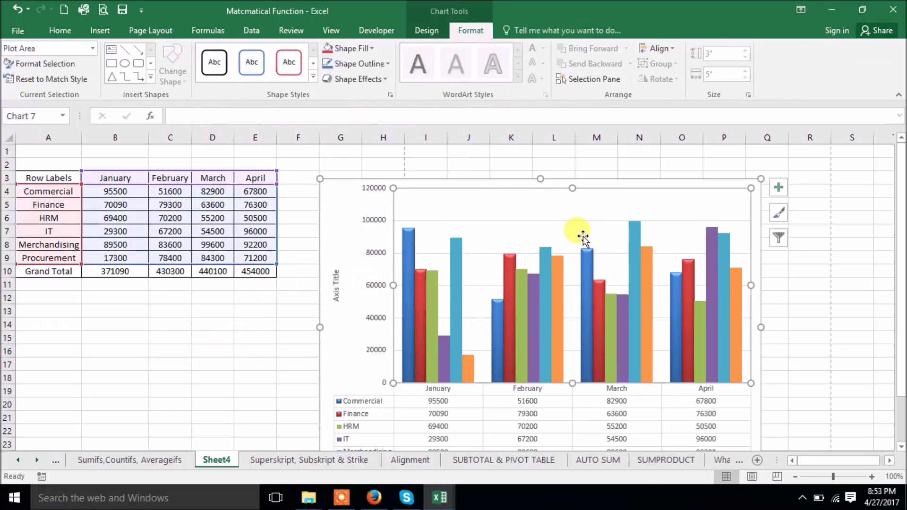
pyautogui.click(313, 78)
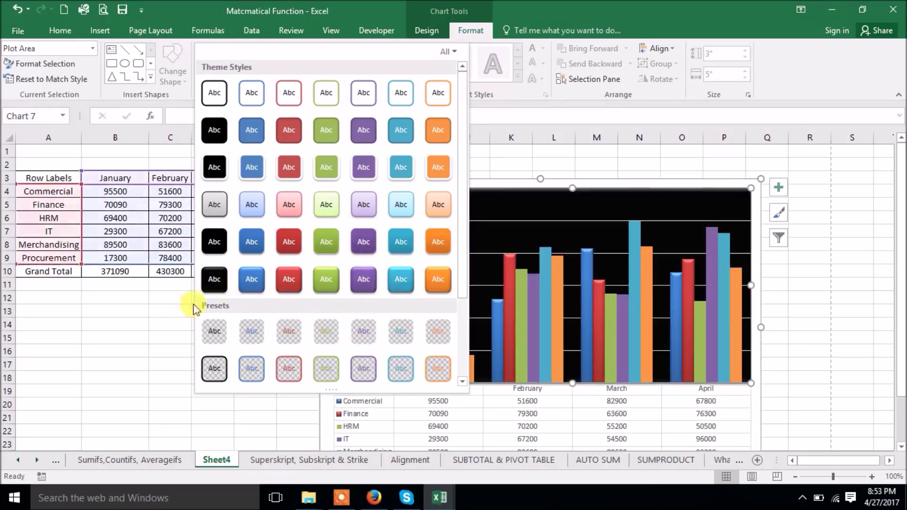
pyautogui.click(208, 288)
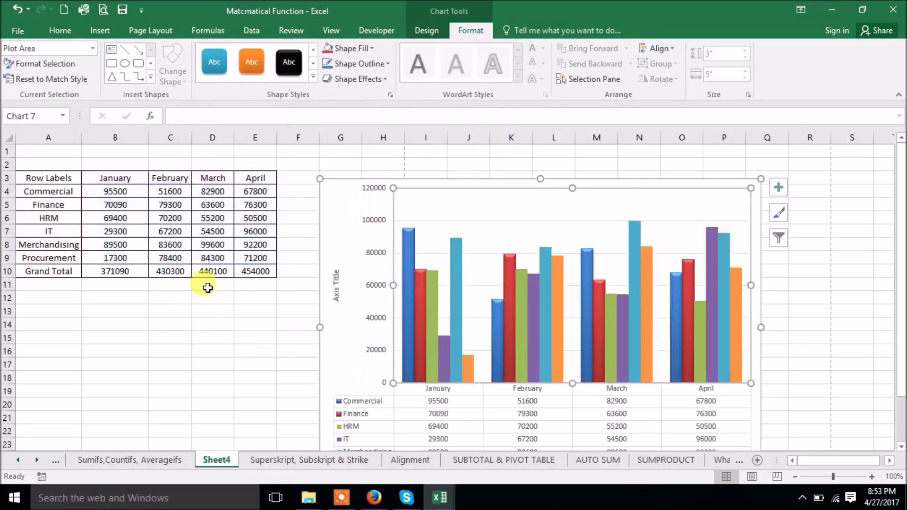
pyautogui.click(153, 366)
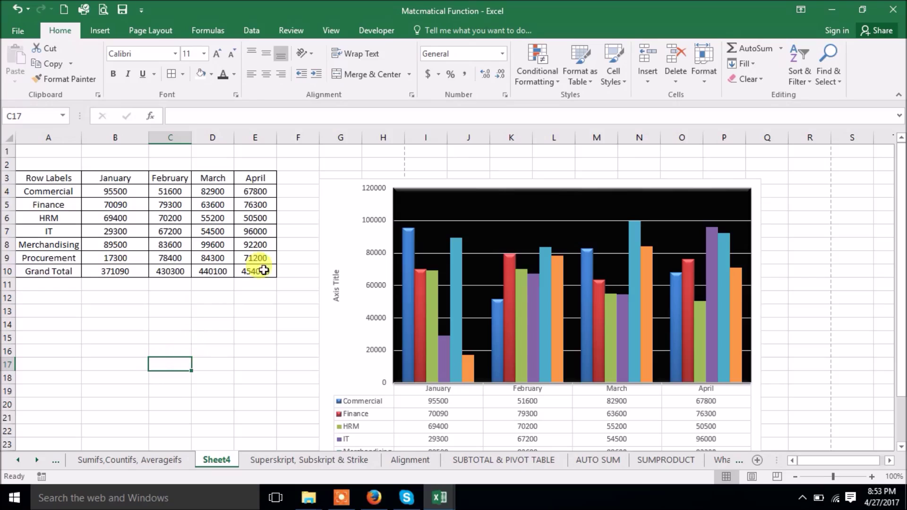
pyautogui.click(474, 282)
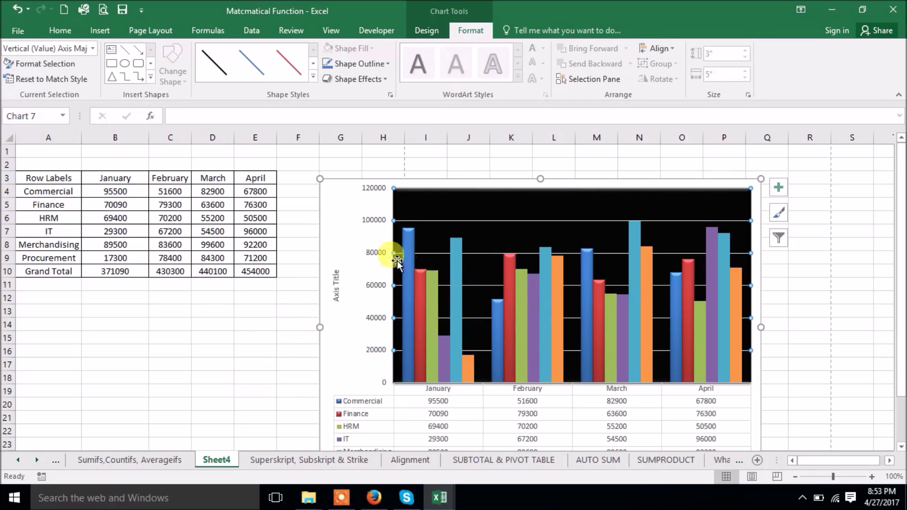
pyautogui.click(340, 234)
pyautogui.click(221, 316)
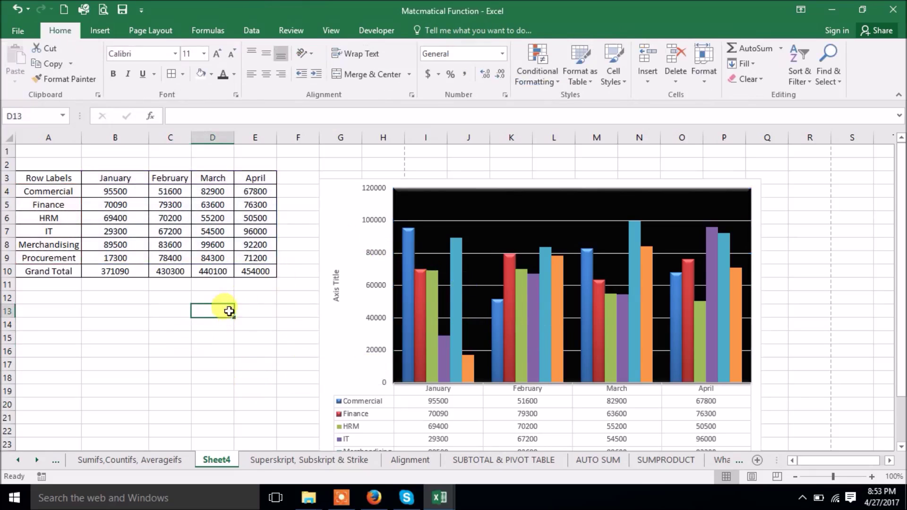
# - Select the table range A3:E9 and preview the scatter chart types for it without inserting one
pyautogui.moveTo(61, 178); pyautogui.dragTo(246, 258)
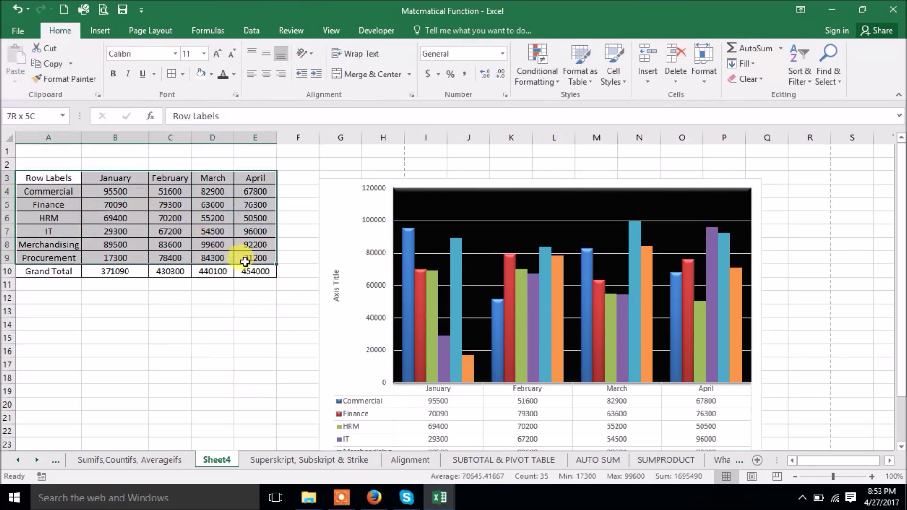
pyautogui.click(97, 31)
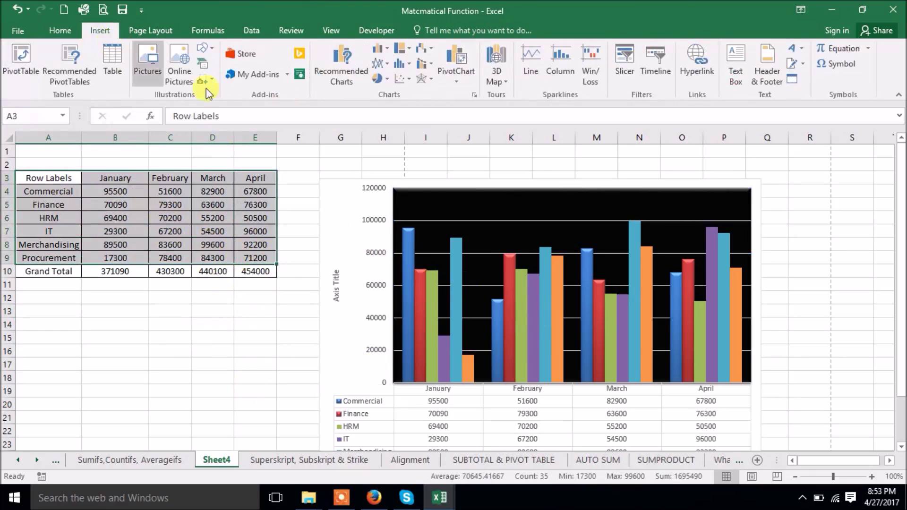
pyautogui.click(406, 80)
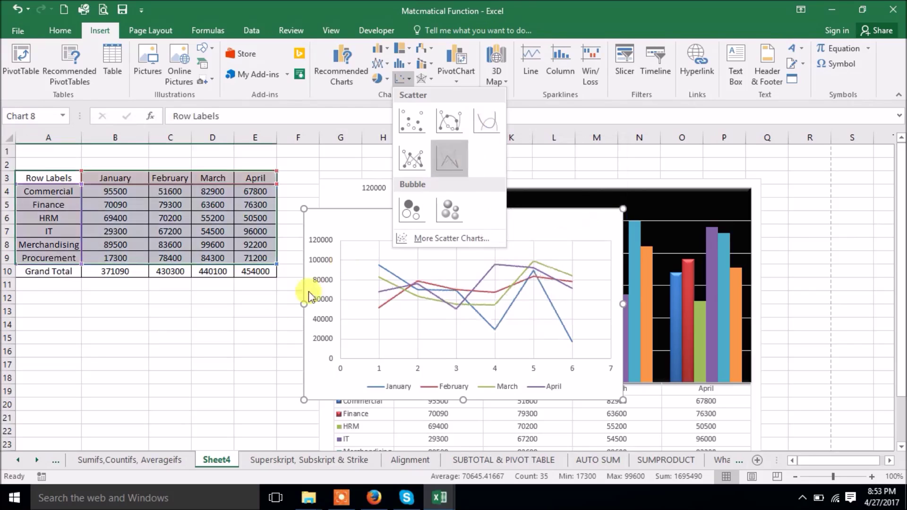
pyautogui.click(228, 336)
# - Move the column chart farther right so that it begins in column I, and deselect it
pyautogui.click(525, 261)
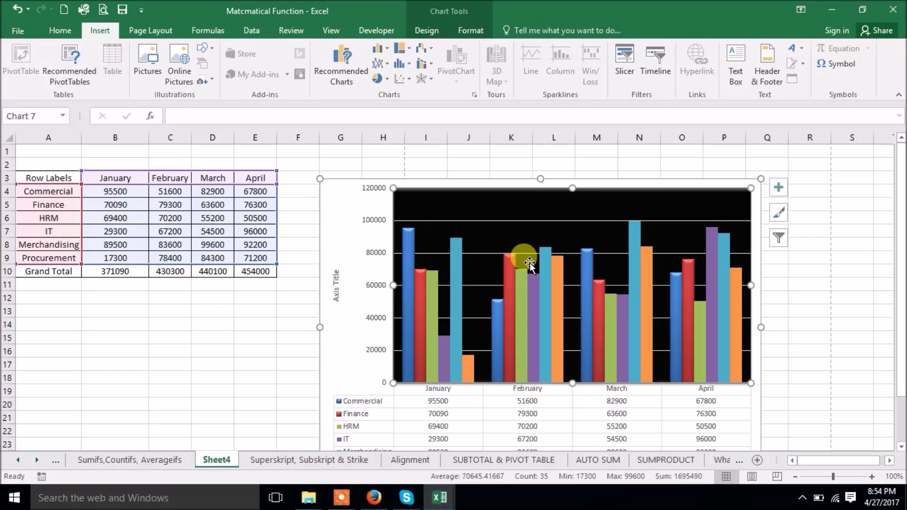
pyautogui.moveTo(529, 263); pyautogui.dragTo(709, 251)
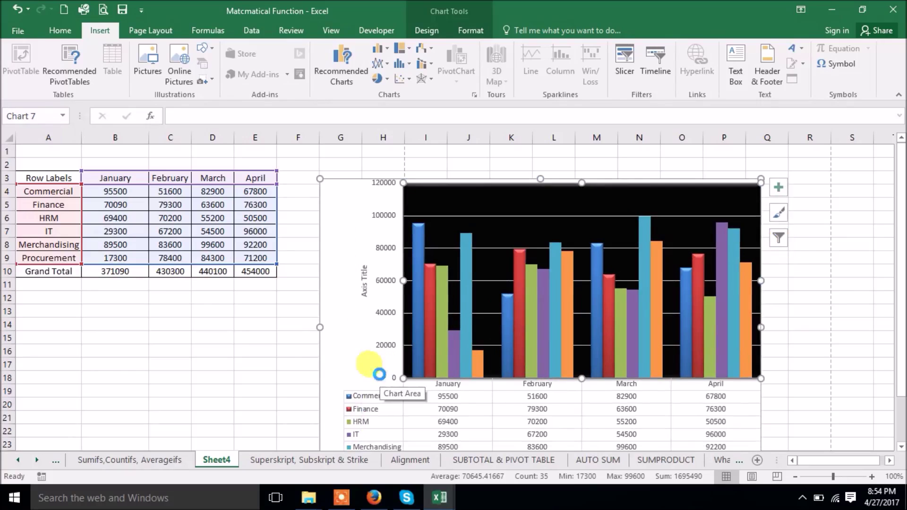
pyautogui.moveTo(340, 239); pyautogui.dragTo(434, 252)
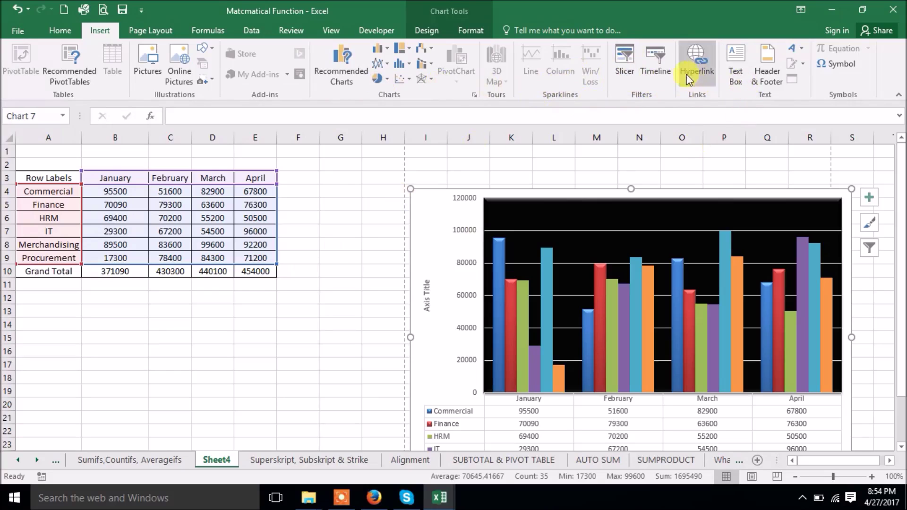
pyautogui.click(299, 310)
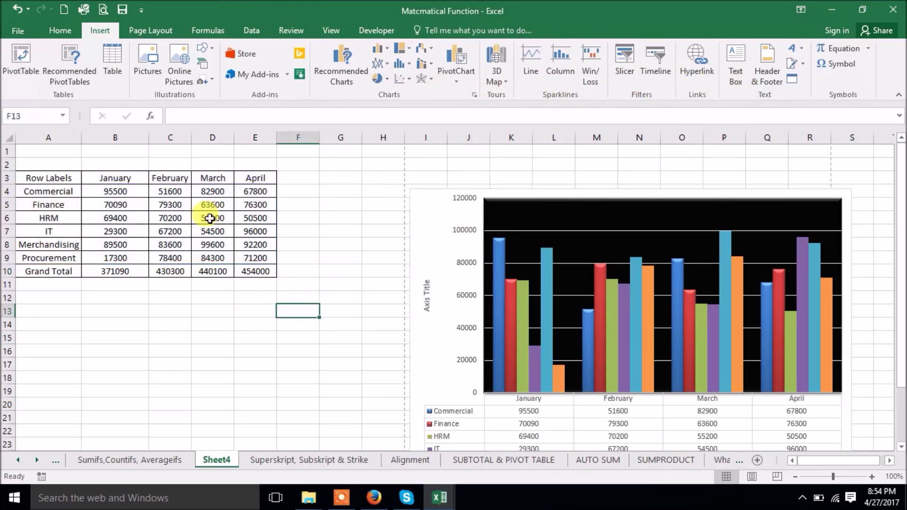
pyautogui.click(707, 54)
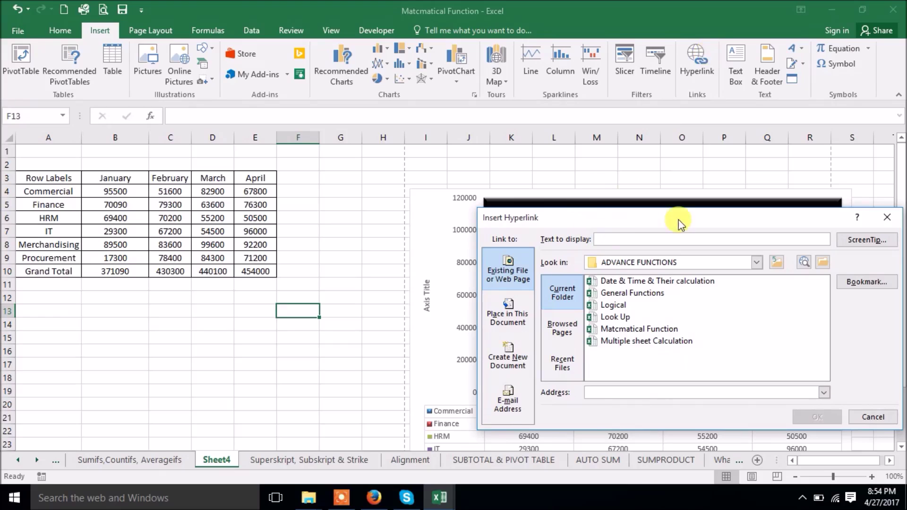
pyautogui.moveTo(678, 222); pyautogui.dragTo(573, 193)
pyautogui.click(784, 191)
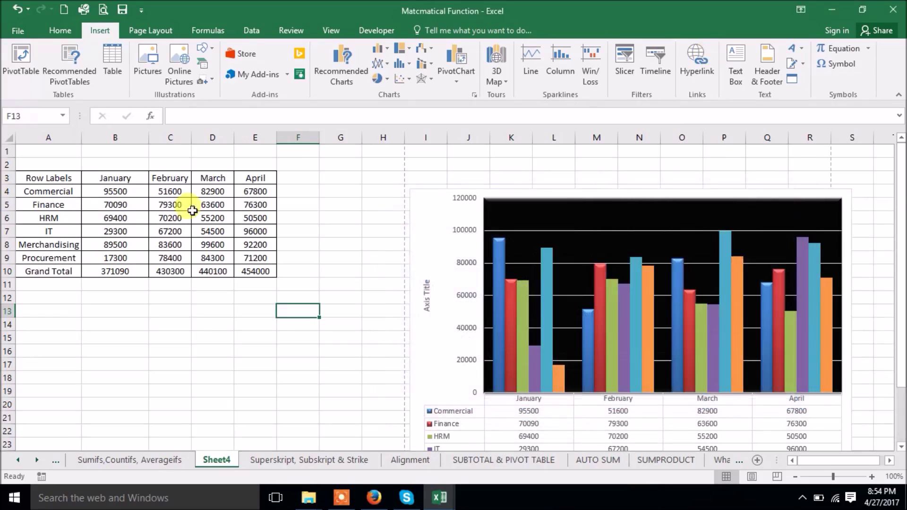
pyautogui.click(56, 193)
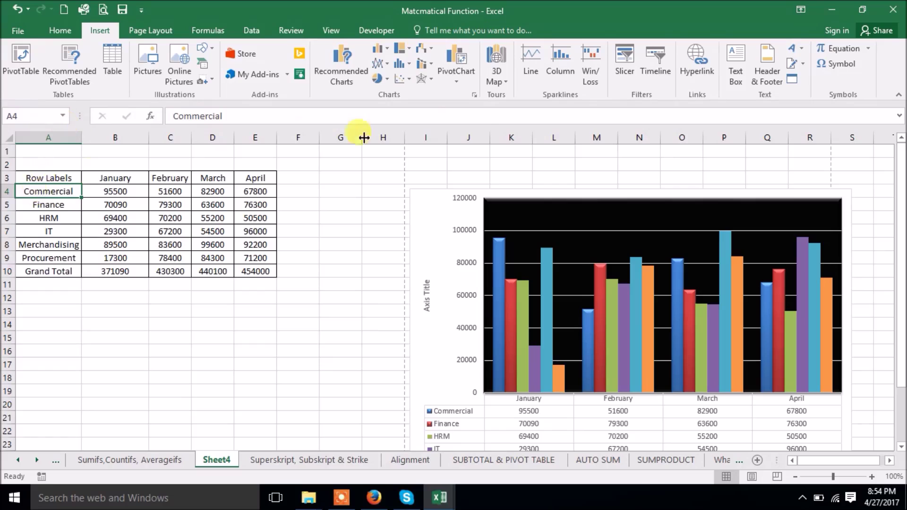
pyautogui.click(696, 69)
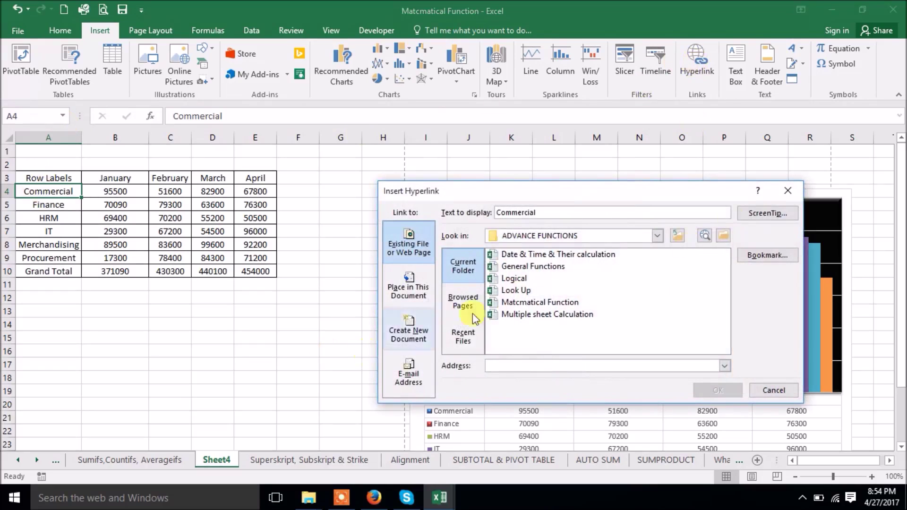
pyautogui.click(787, 190)
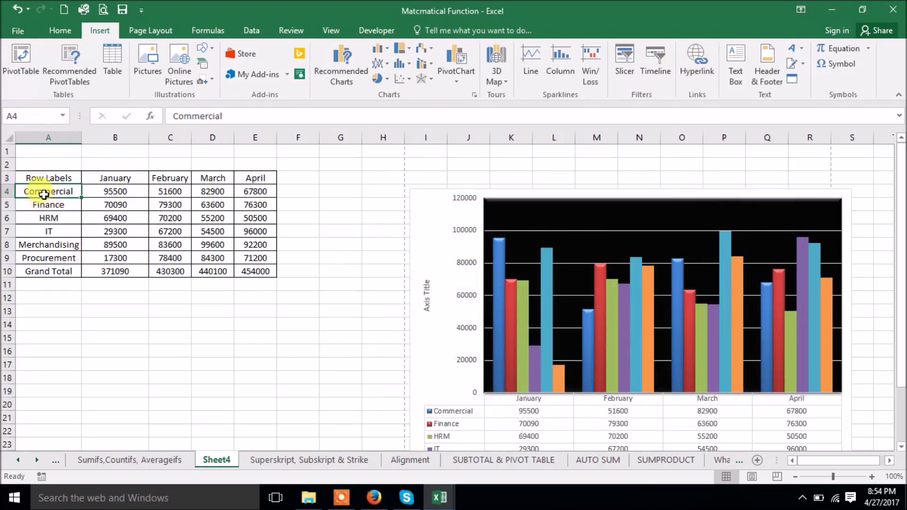
# - Hyperlink the Commercial cell in A4 to the Logical workbook in the ADVANCE FUNCTIONS folder
pyautogui.rightClick(44, 194)
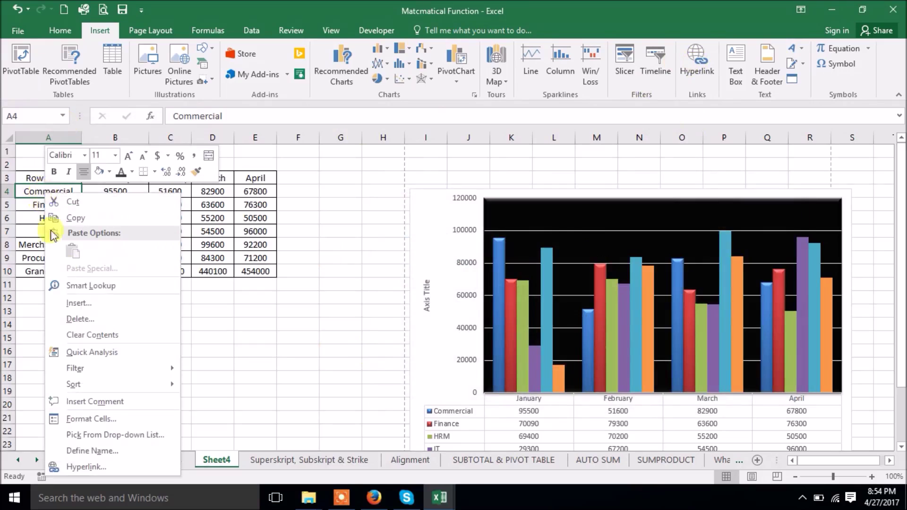
pyautogui.click(85, 468)
pyautogui.moveTo(186, 267); pyautogui.dragTo(531, 169)
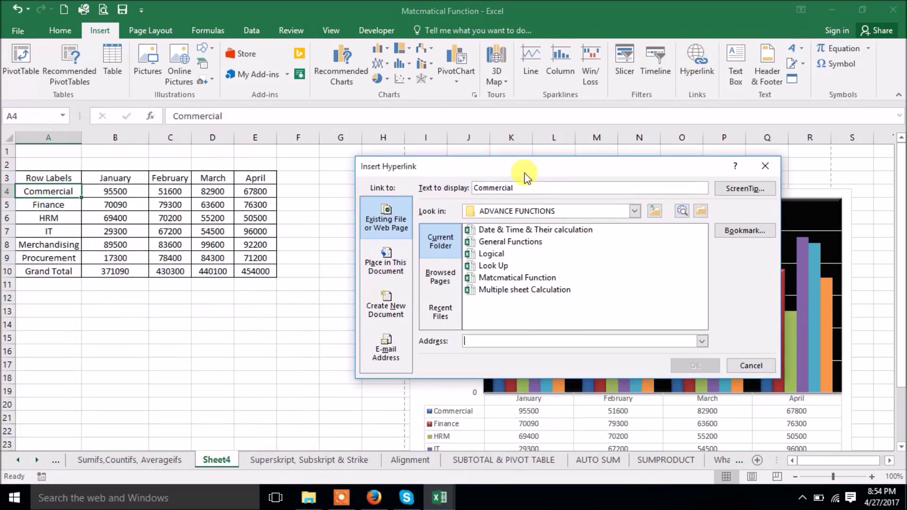
pyautogui.doubleClick(487, 254)
pyautogui.click(296, 336)
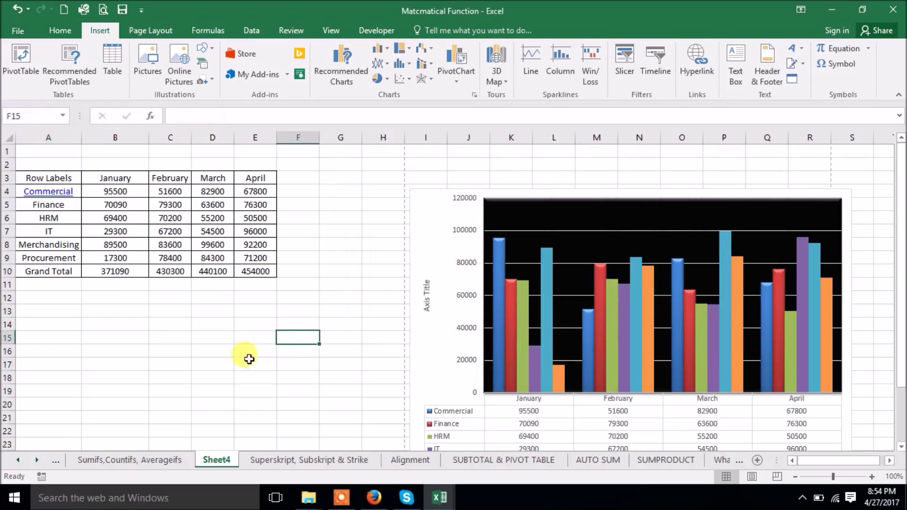
# - Follow the Commercial hyperlink to its linked workbook, close that workbook and return to the table
pyautogui.click(58, 195)
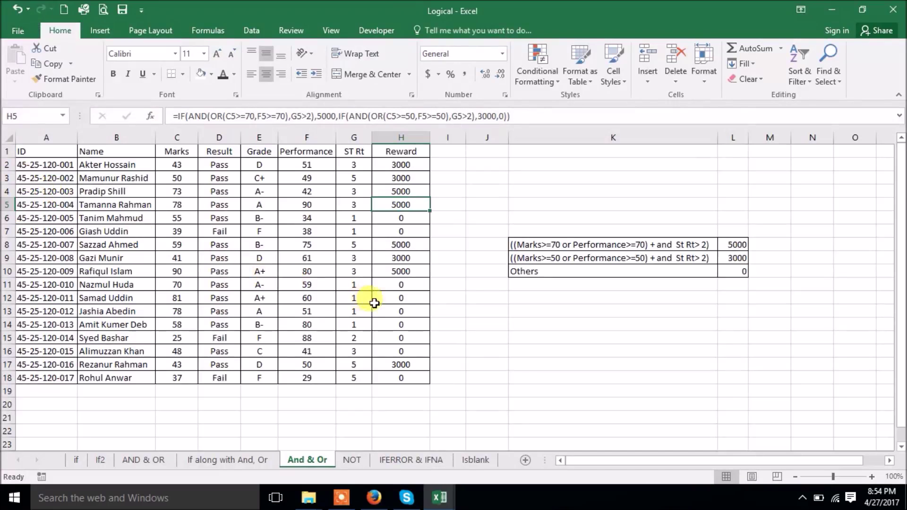
pyautogui.click(893, 9)
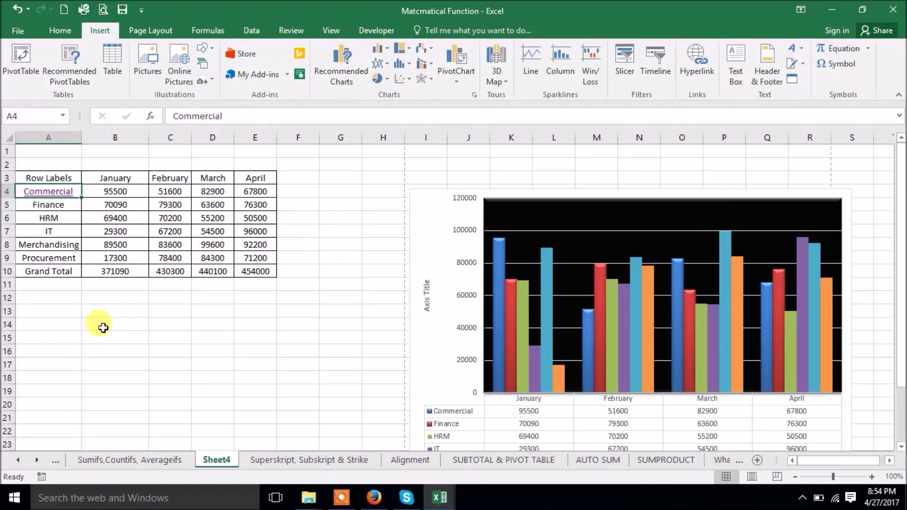
pyautogui.click(99, 326)
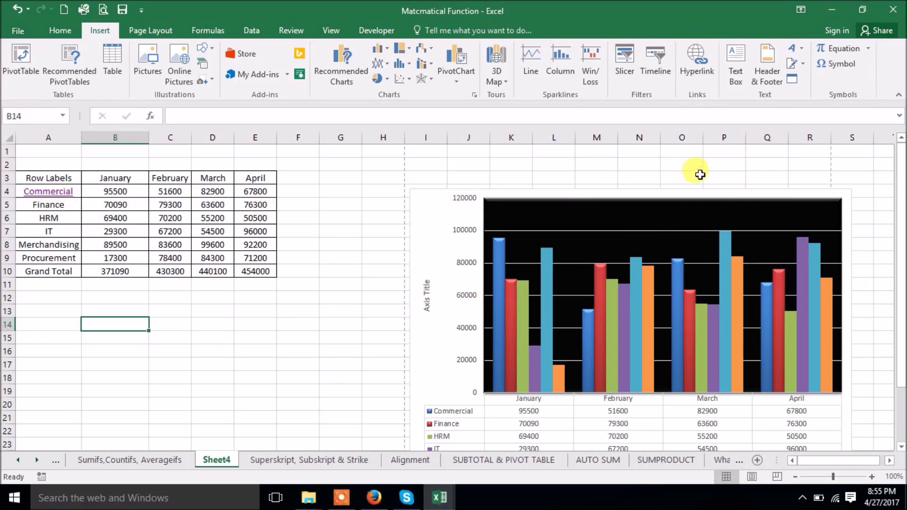
# - Delete the column chart from the sheet
pyautogui.click(433, 250)
pyautogui.press('Delete')
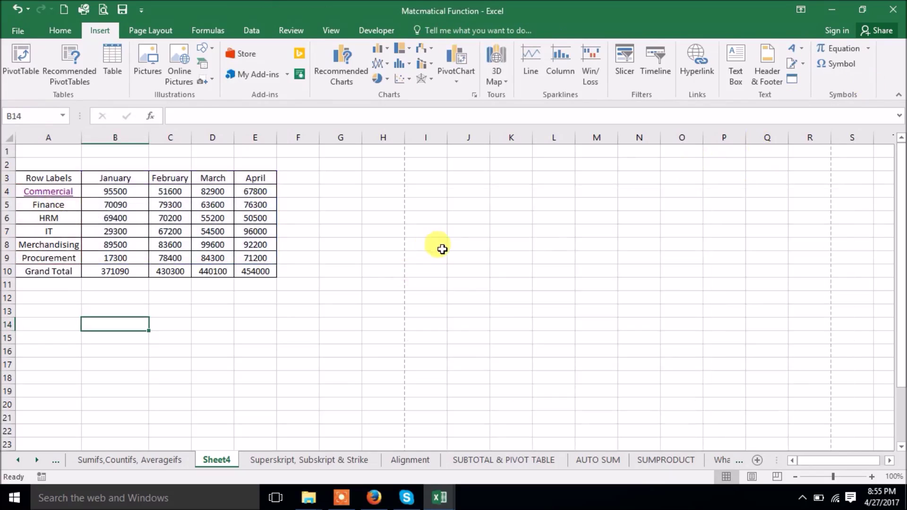
pyautogui.click(603, 241)
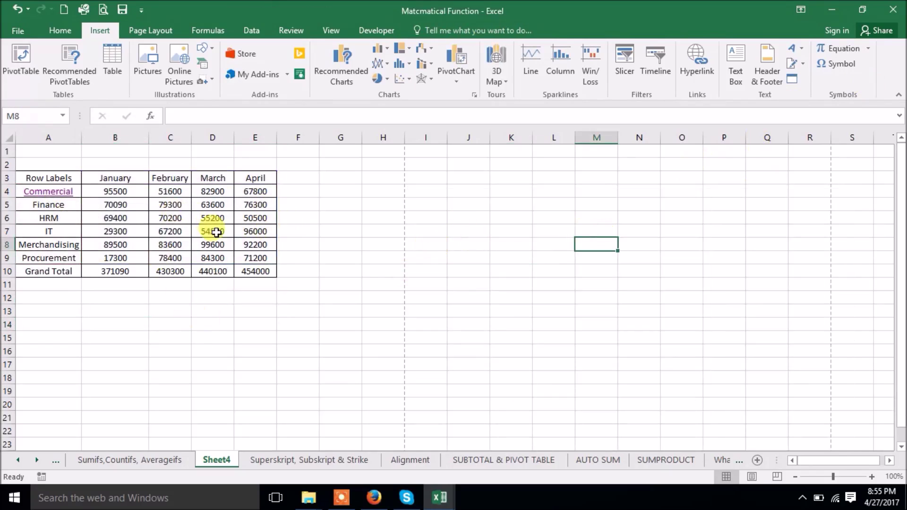
pyautogui.scroll(-12, 265, 245)
pyautogui.scroll(12, 256, 289)
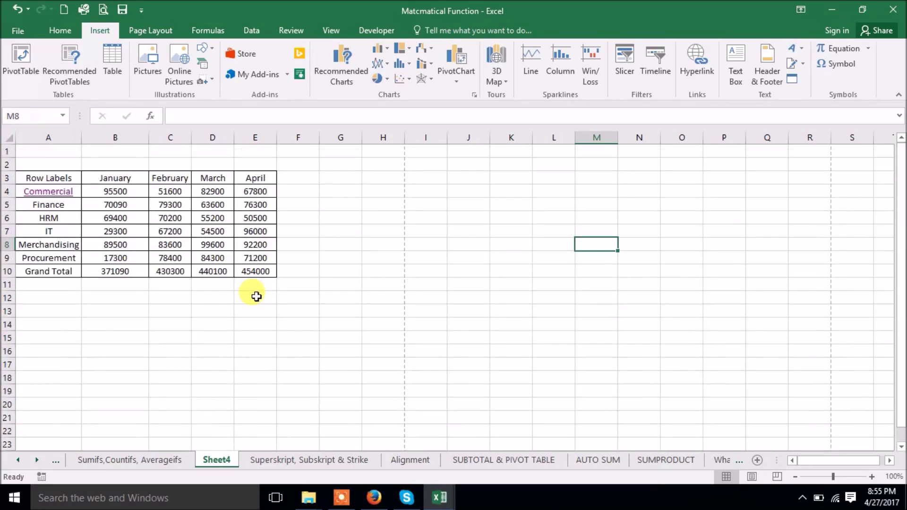
# - Start a header and footer for the sheet in page layout view, and leave the header empty
pyautogui.click(302, 310)
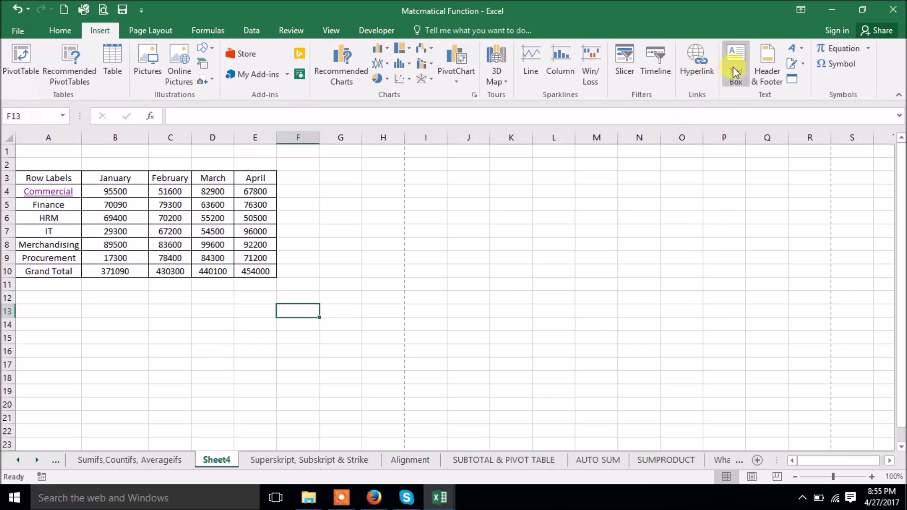
pyautogui.click(768, 80)
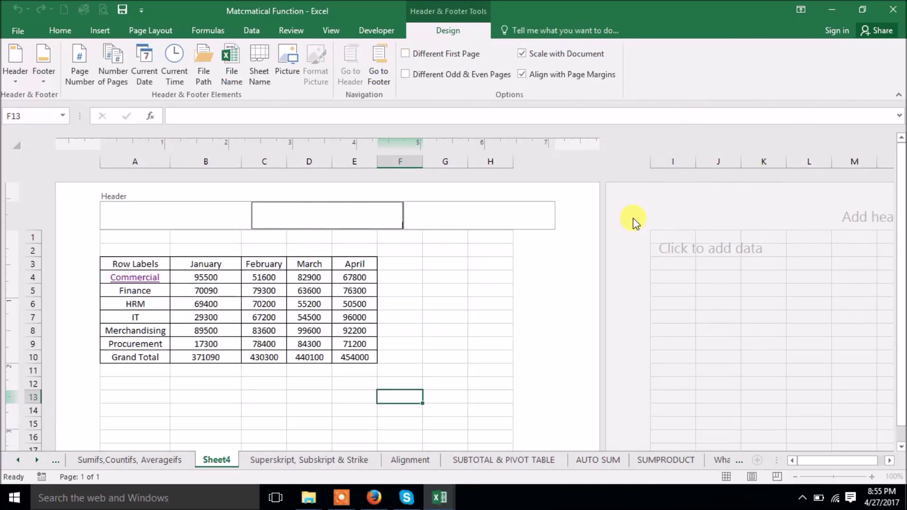
pyautogui.click(449, 330)
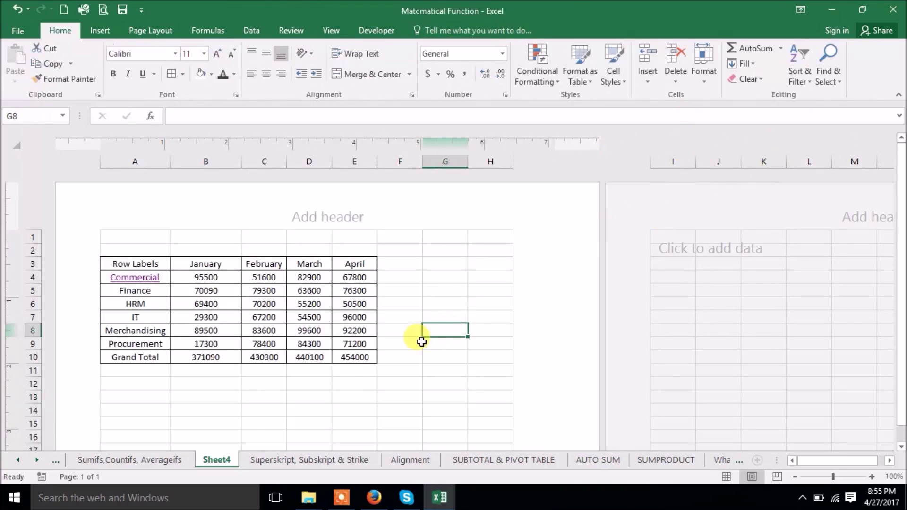
pyautogui.click(312, 210)
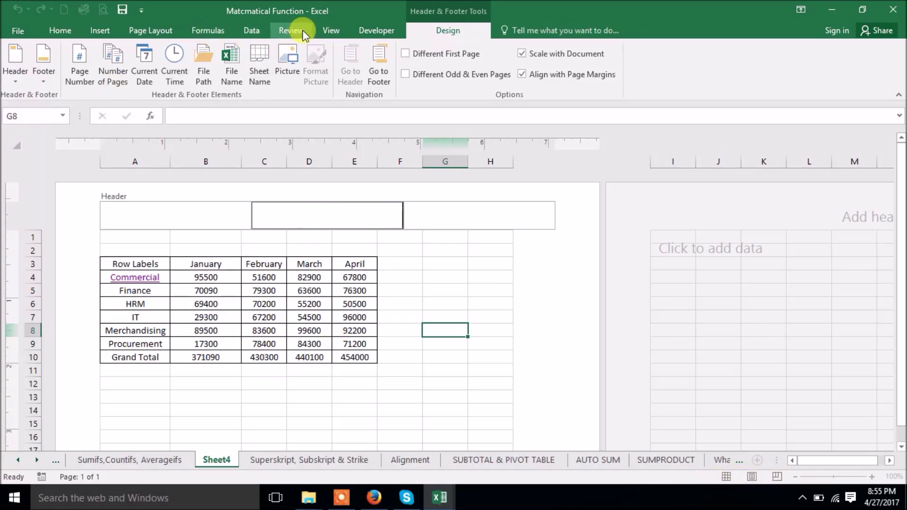
pyautogui.click(331, 30)
pyautogui.click(476, 290)
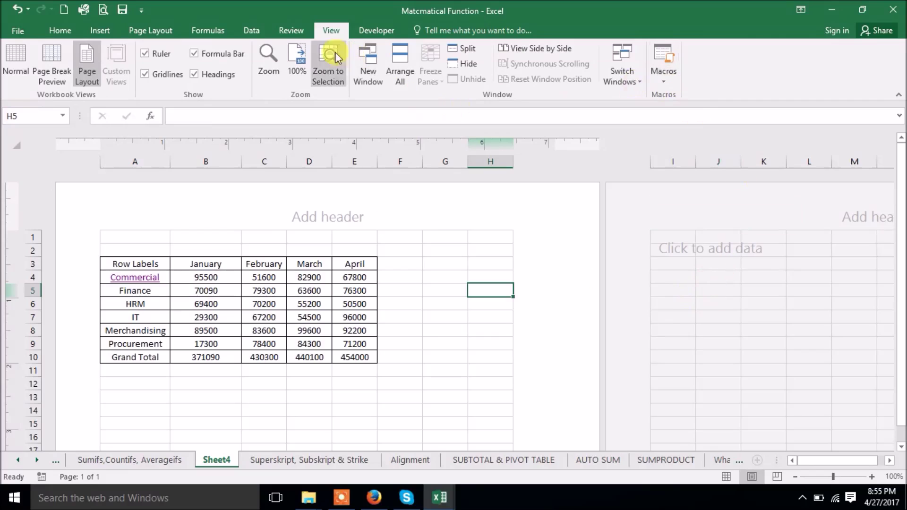
pyautogui.click(97, 32)
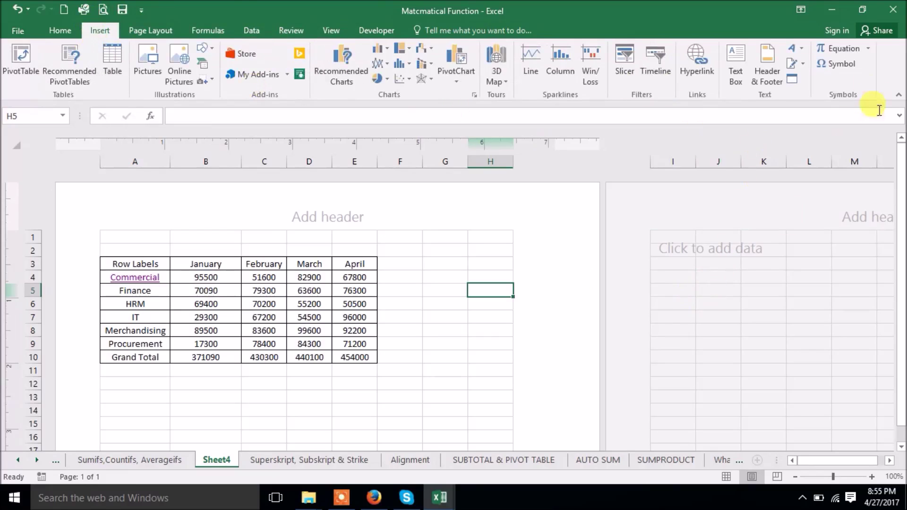
# - Go through the header's three sections, enter MS EXCEL in the centre one, and leave the header
pyautogui.click(305, 217)
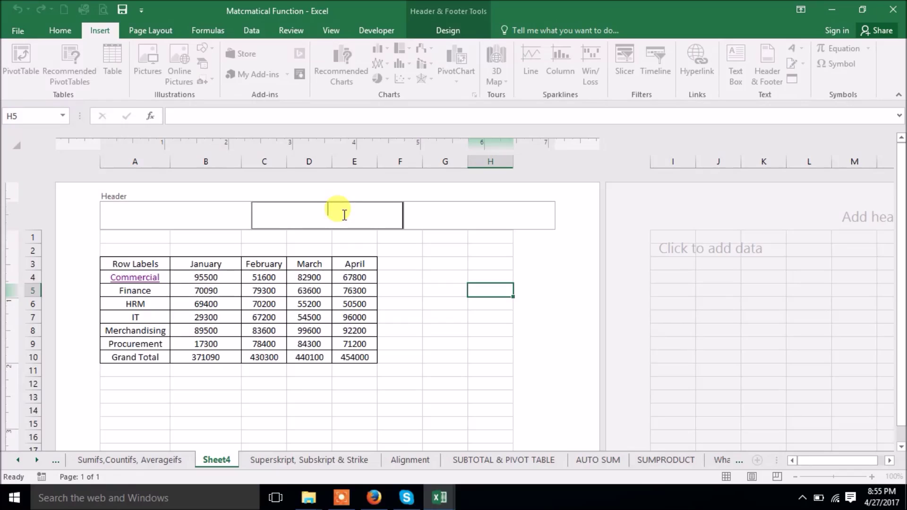
pyautogui.click(186, 215)
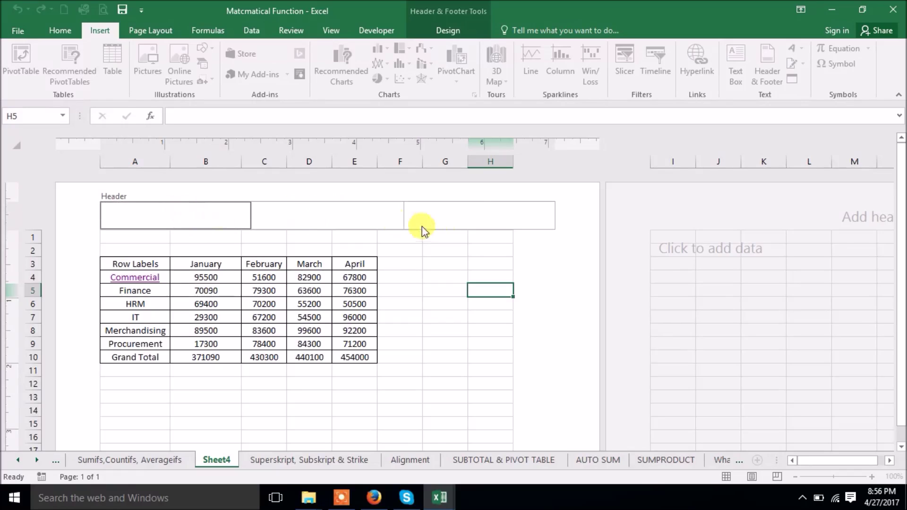
pyautogui.click(480, 215)
pyautogui.click(324, 216)
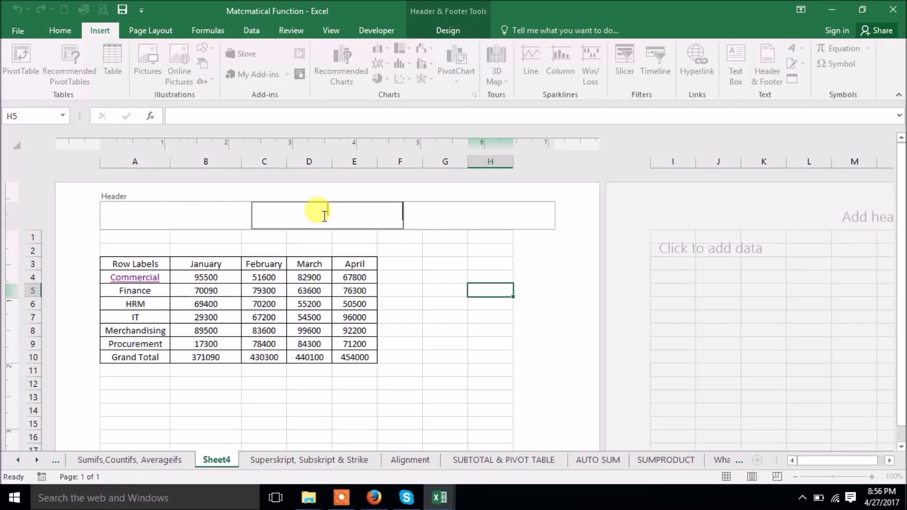
pyautogui.write('MS EC')
pyautogui.write('CEL')
pyautogui.click(396, 331)
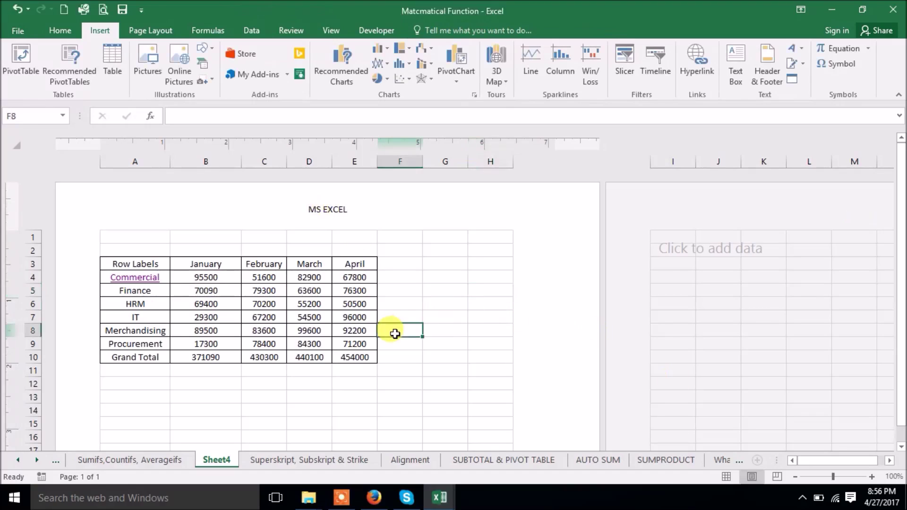
# - Return the sheet to Normal view and open its print preview to check the header
pyautogui.click(725, 475)
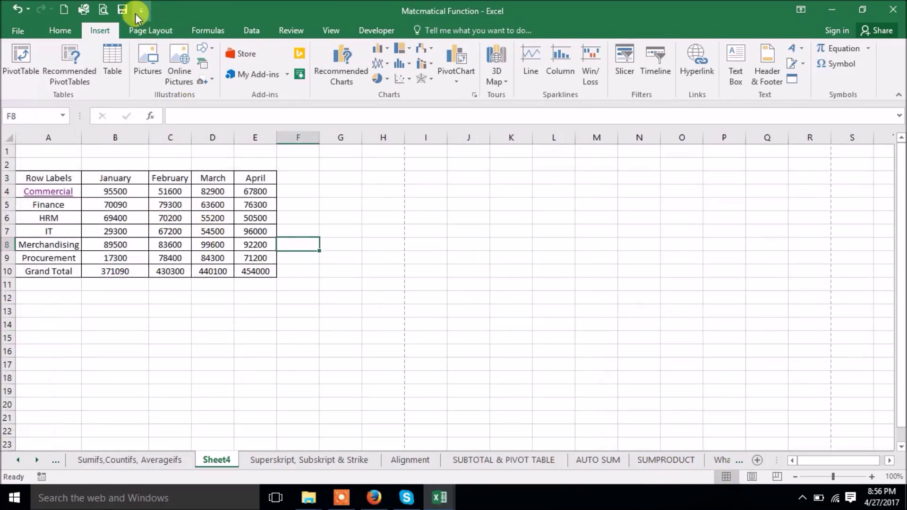
pyautogui.click(102, 11)
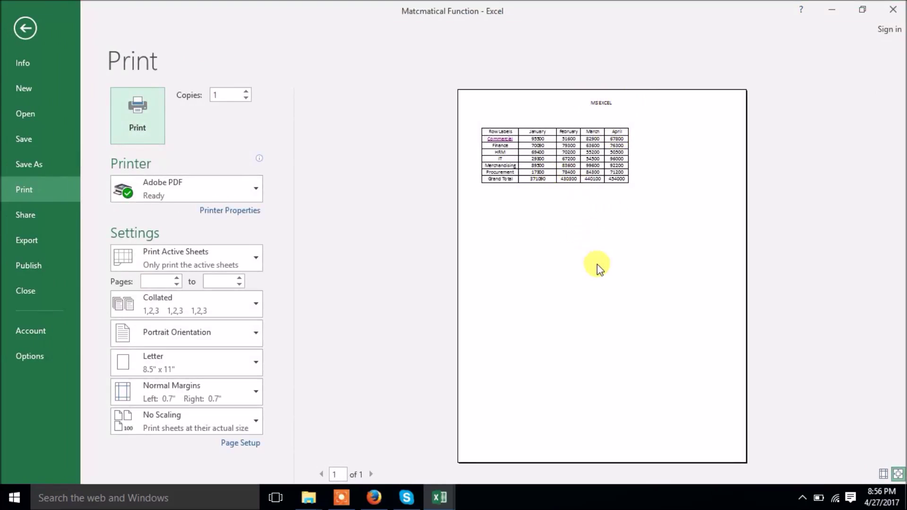
# - Close the print preview, start a header and footer for the sheet again, and open the first page's centre footer section
pyautogui.press('Escape')
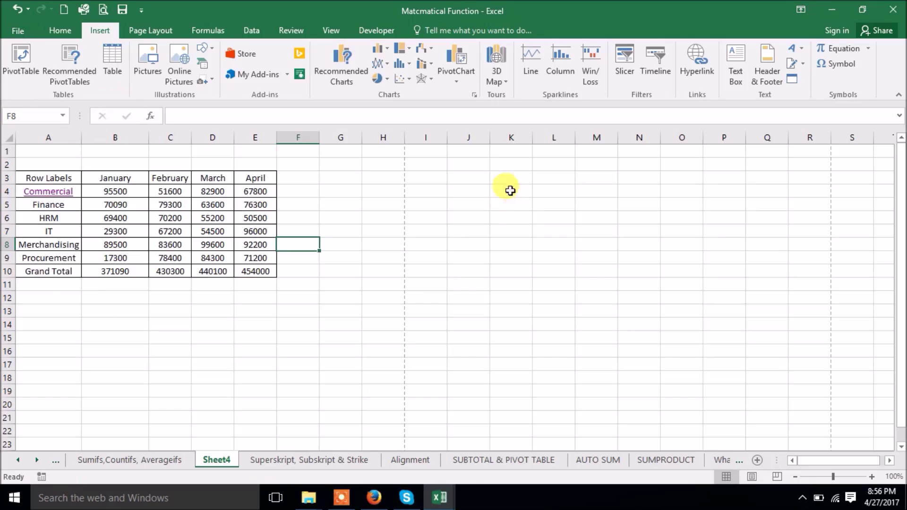
pyautogui.click(758, 73)
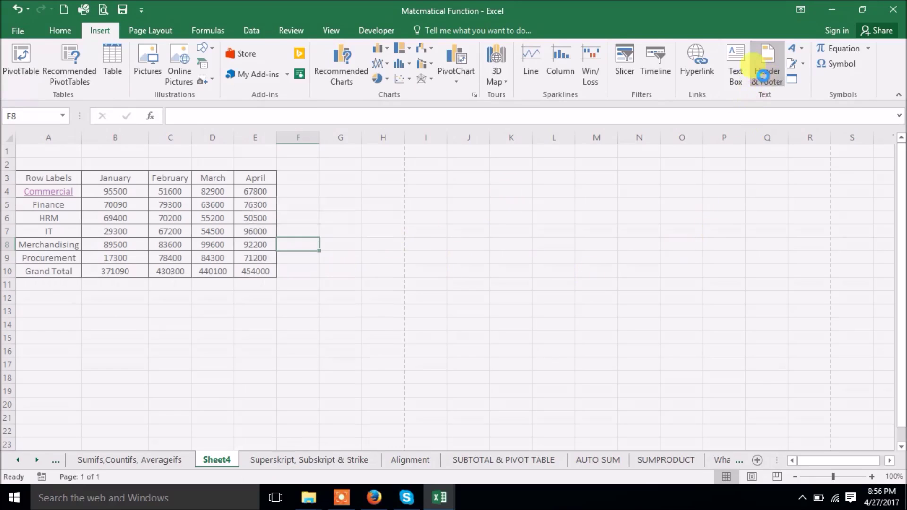
pyautogui.click(418, 418)
pyautogui.scroll(-9, 402, 306)
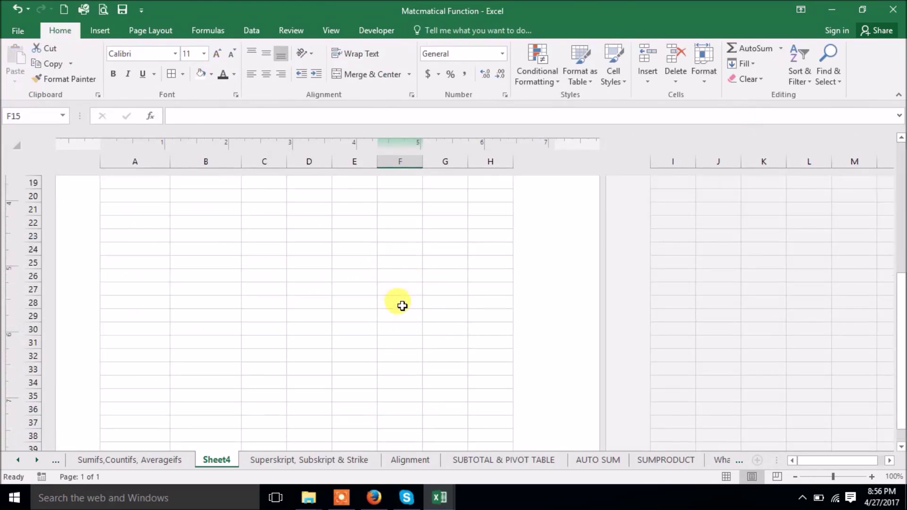
pyautogui.scroll(-4, 403, 306)
pyautogui.click(347, 298)
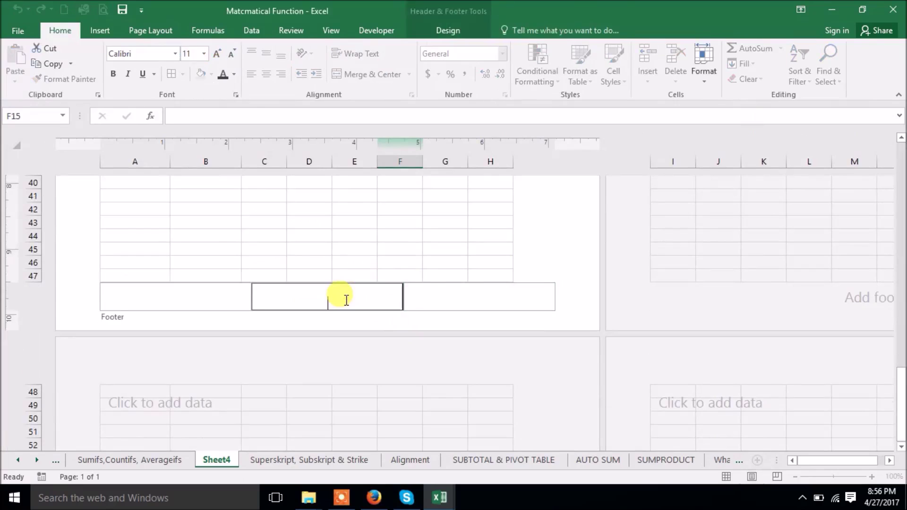
pyautogui.click(115, 316)
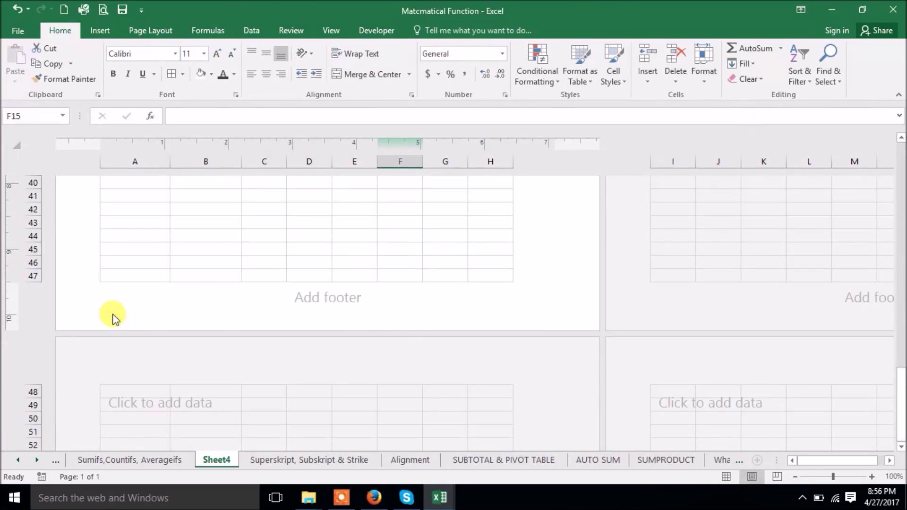
pyautogui.click(330, 302)
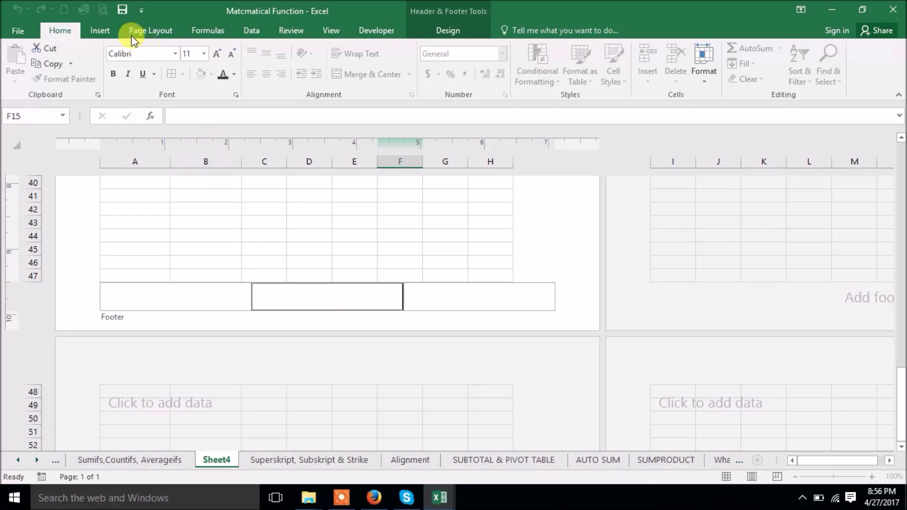
# - Leave the footer empty, select cell F43, and return the sheet to Normal view
pyautogui.click(100, 31)
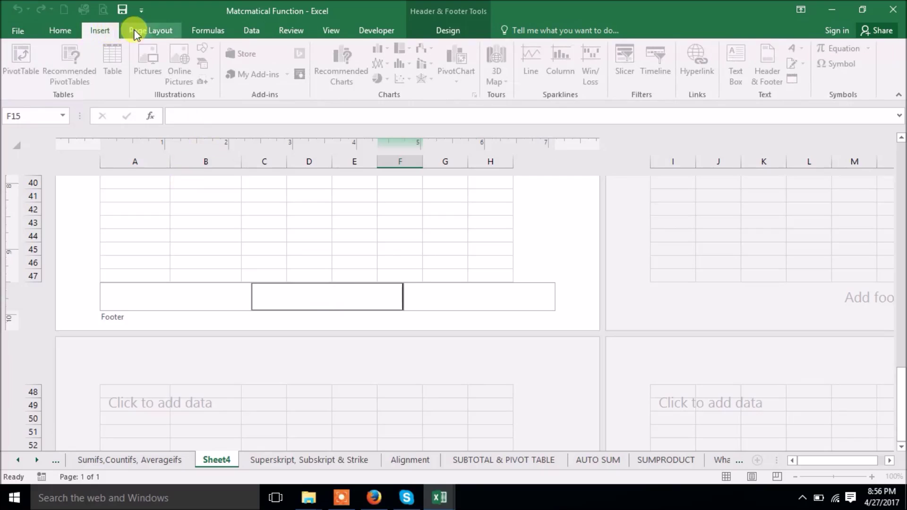
pyautogui.click(150, 31)
pyautogui.click(102, 35)
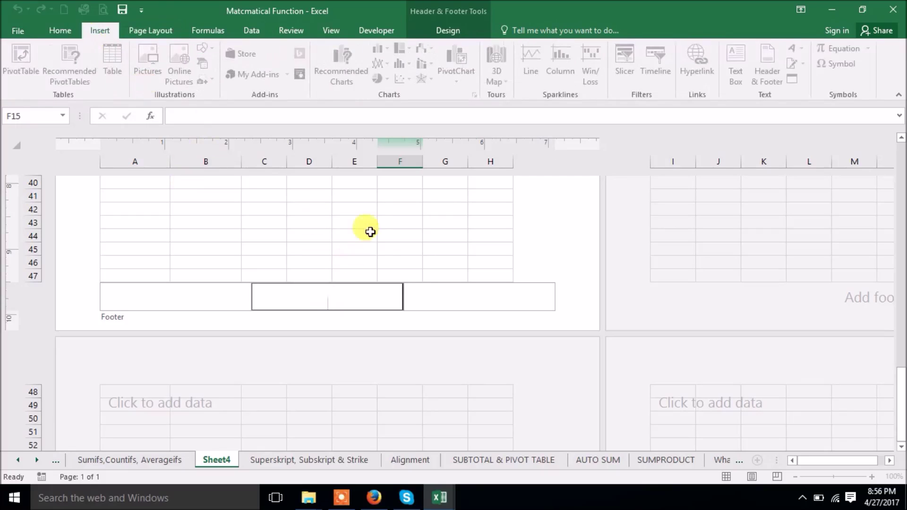
pyautogui.click(353, 235)
pyautogui.click(338, 302)
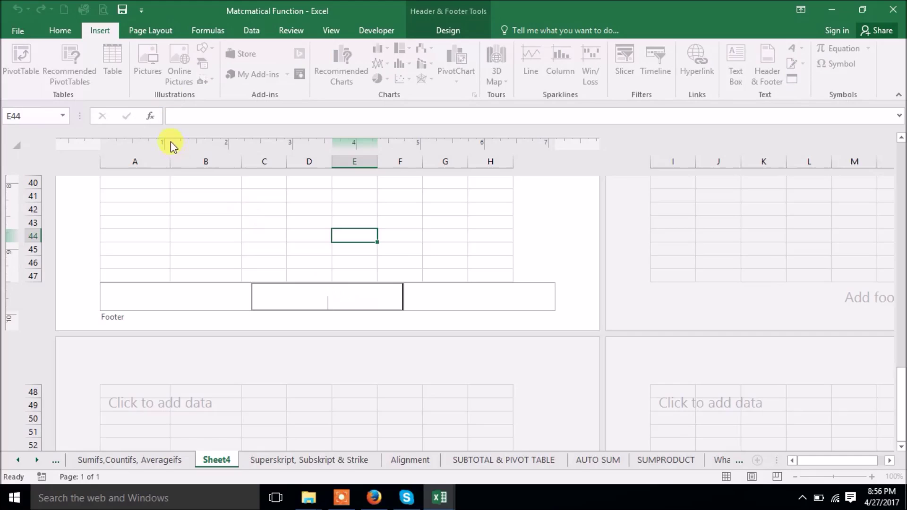
pyautogui.click(57, 32)
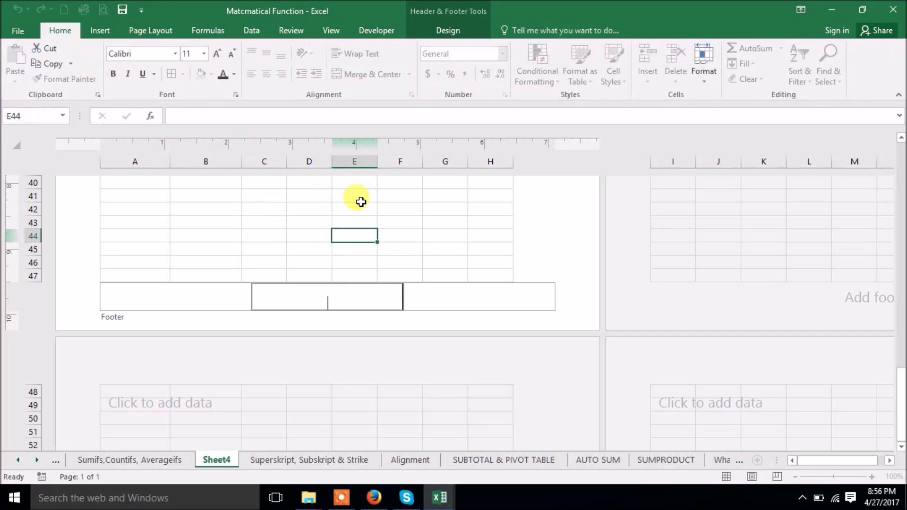
pyautogui.click(358, 217)
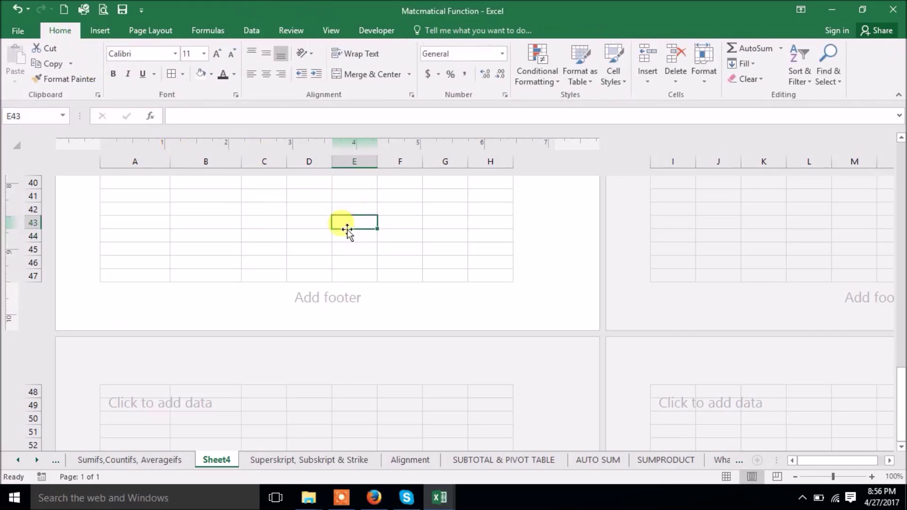
pyautogui.click(102, 32)
pyautogui.click(415, 222)
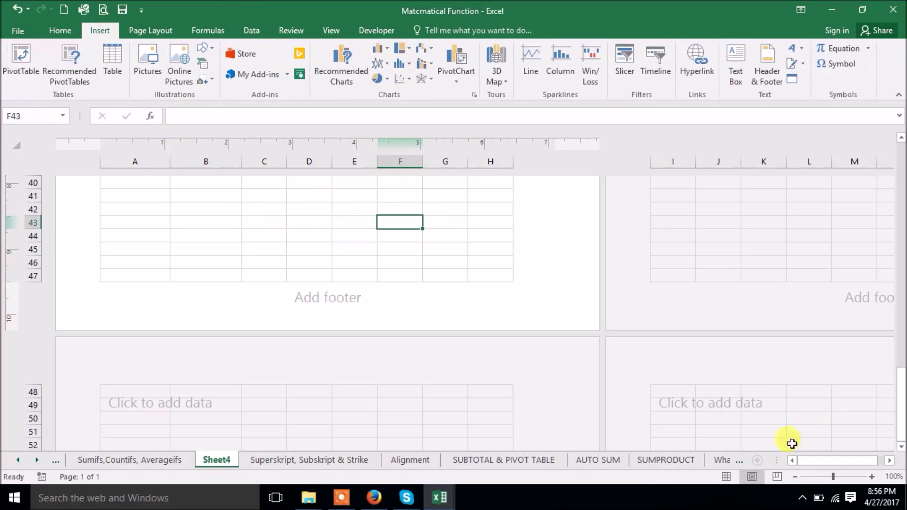
pyautogui.click(726, 476)
pyautogui.scroll(6, 502, 344)
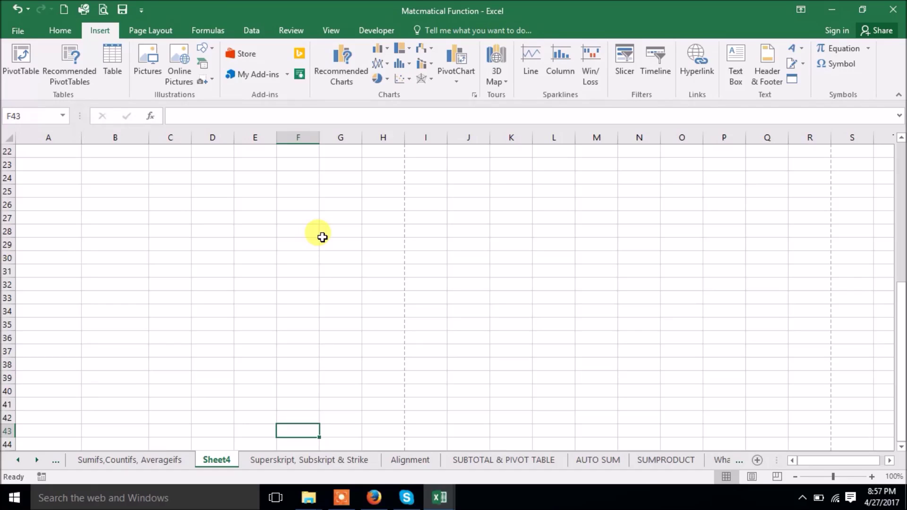
# - Look through the WordArt styles, the signature line options and the built-in equations without inserting any
pyautogui.click(802, 49)
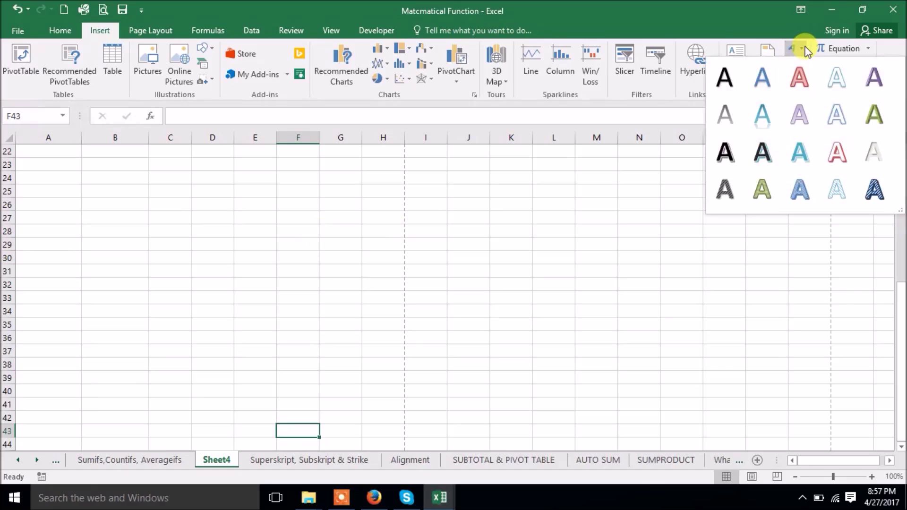
pyautogui.click(670, 227)
pyautogui.click(804, 66)
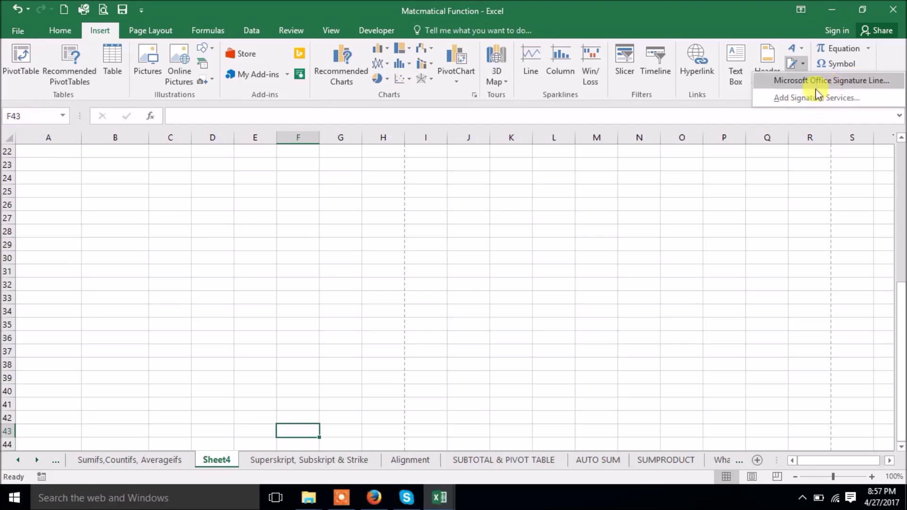
pyautogui.click(634, 257)
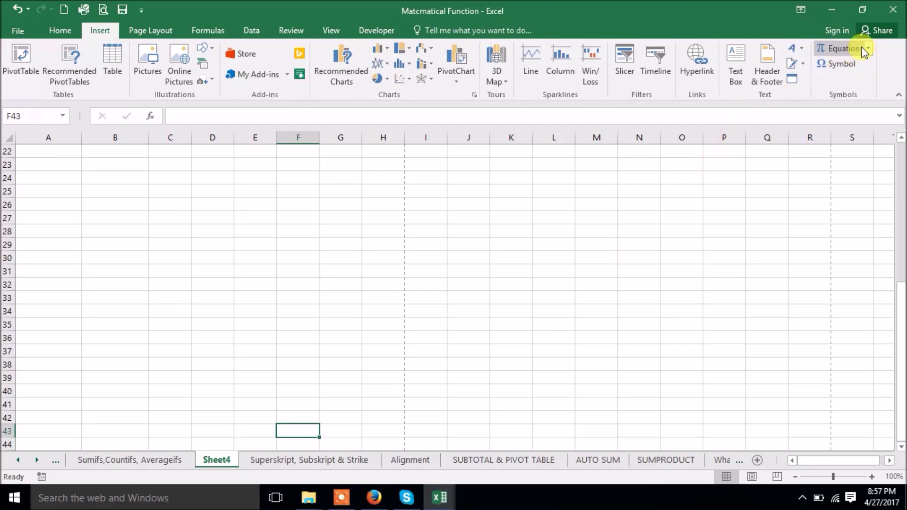
pyautogui.click(867, 50)
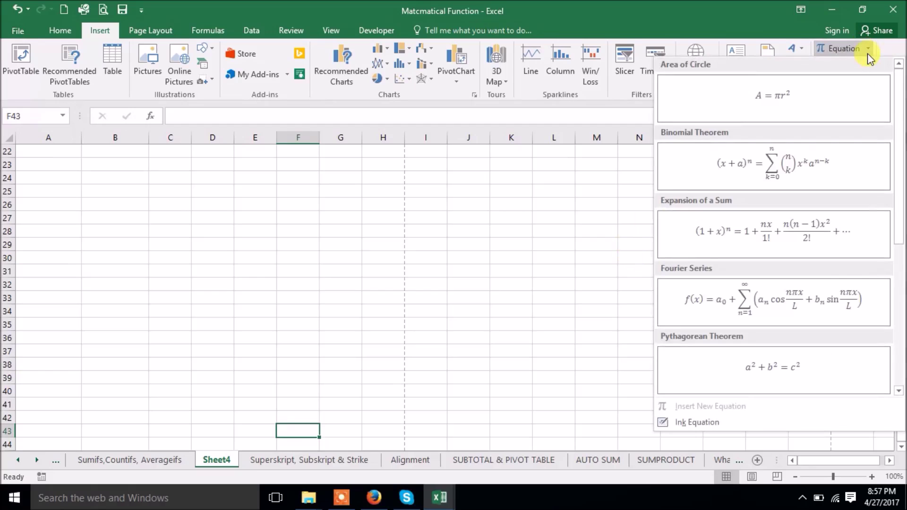
pyautogui.click(544, 249)
# - Insert the £ symbol from the recently used symbols into cell F43 and confirm the entry
pyautogui.click(837, 68)
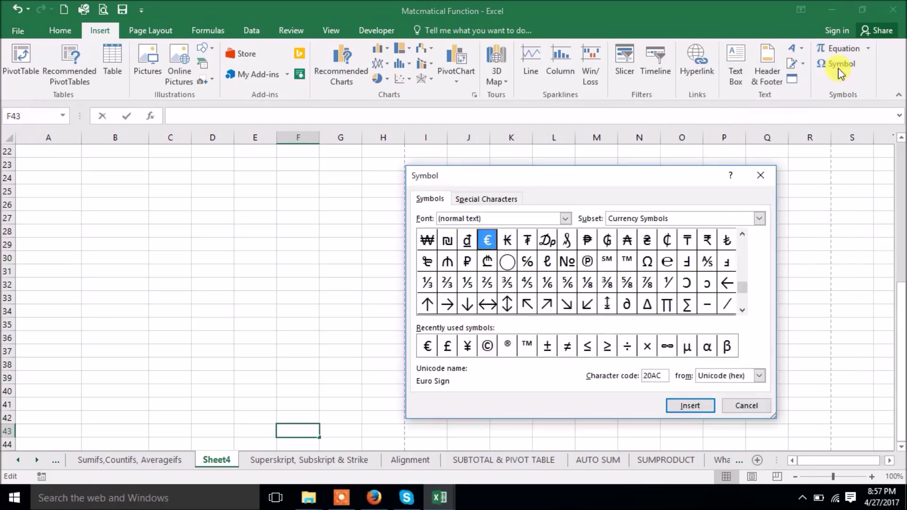
pyautogui.doubleClick(447, 347)
pyautogui.click(729, 410)
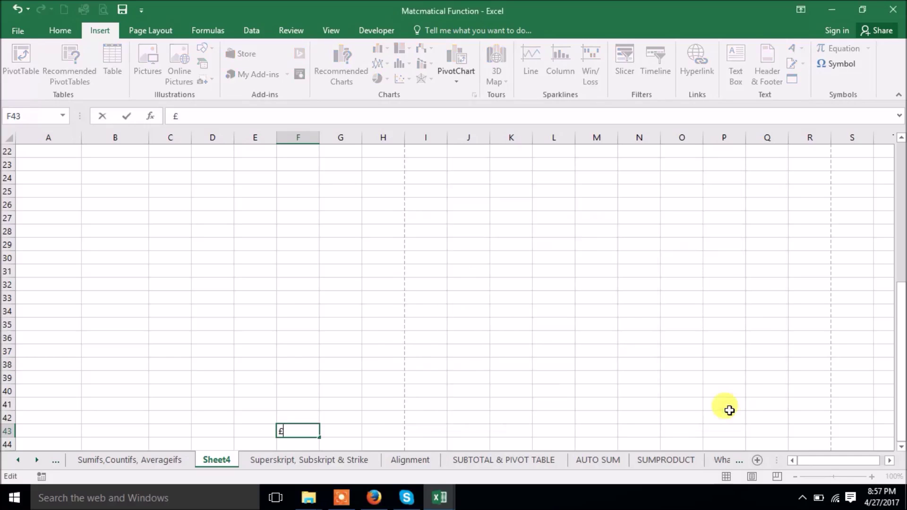
pyautogui.click(383, 391)
pyautogui.click(301, 432)
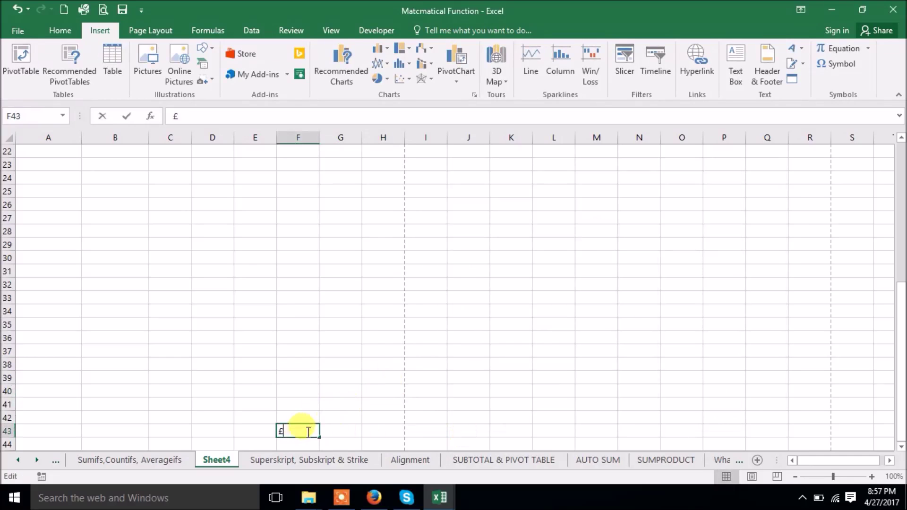
pyautogui.click(441, 349)
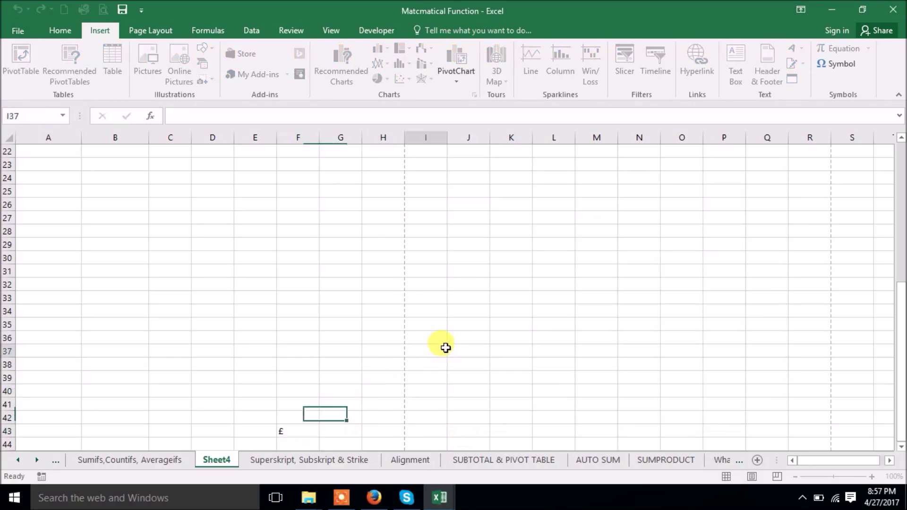
pyautogui.click(285, 430)
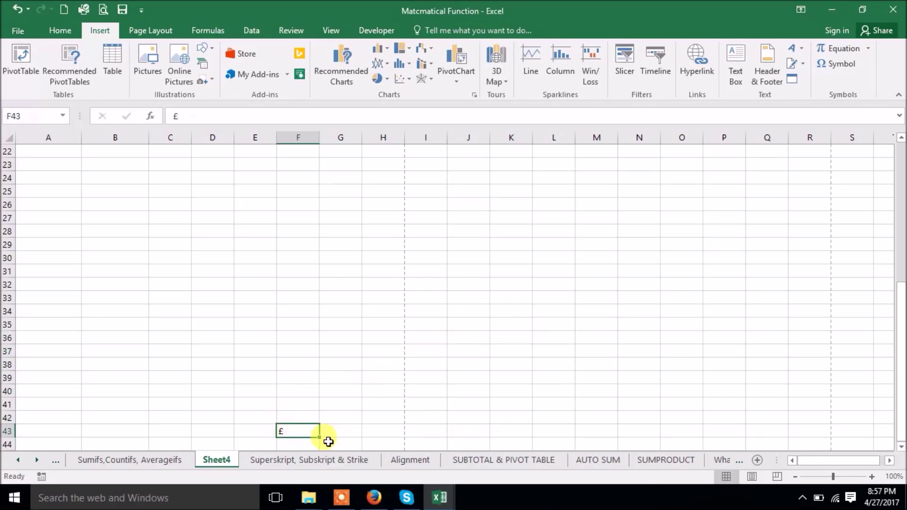
pyautogui.click(338, 297)
pyautogui.scroll(7, 274, 290)
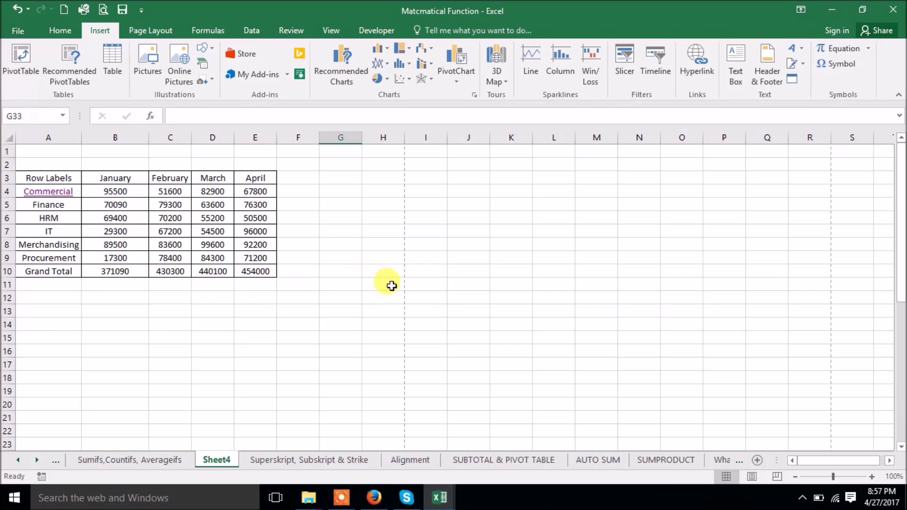
pyautogui.moveTo(339, 498)
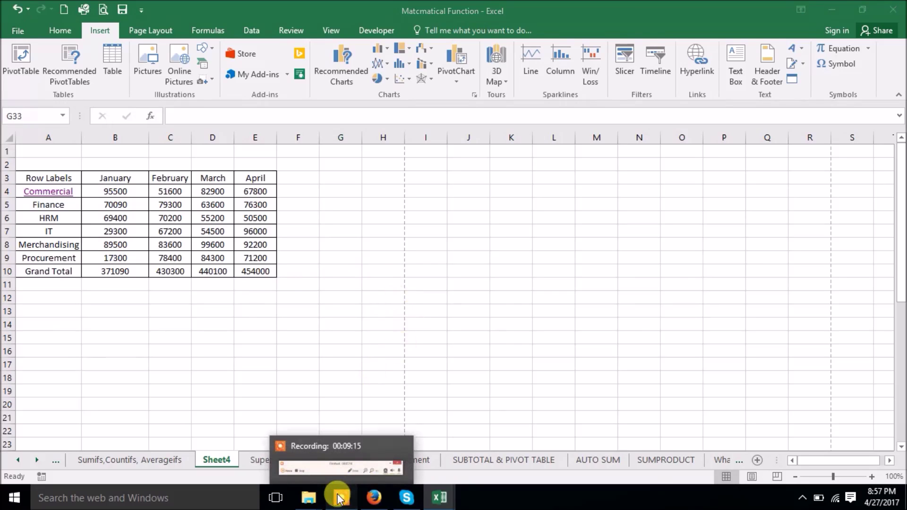
pyautogui.click(338, 499)
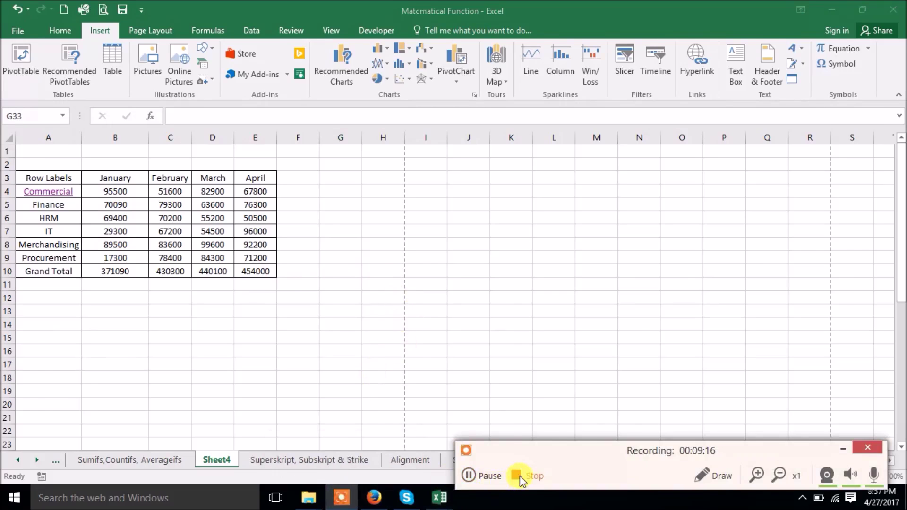